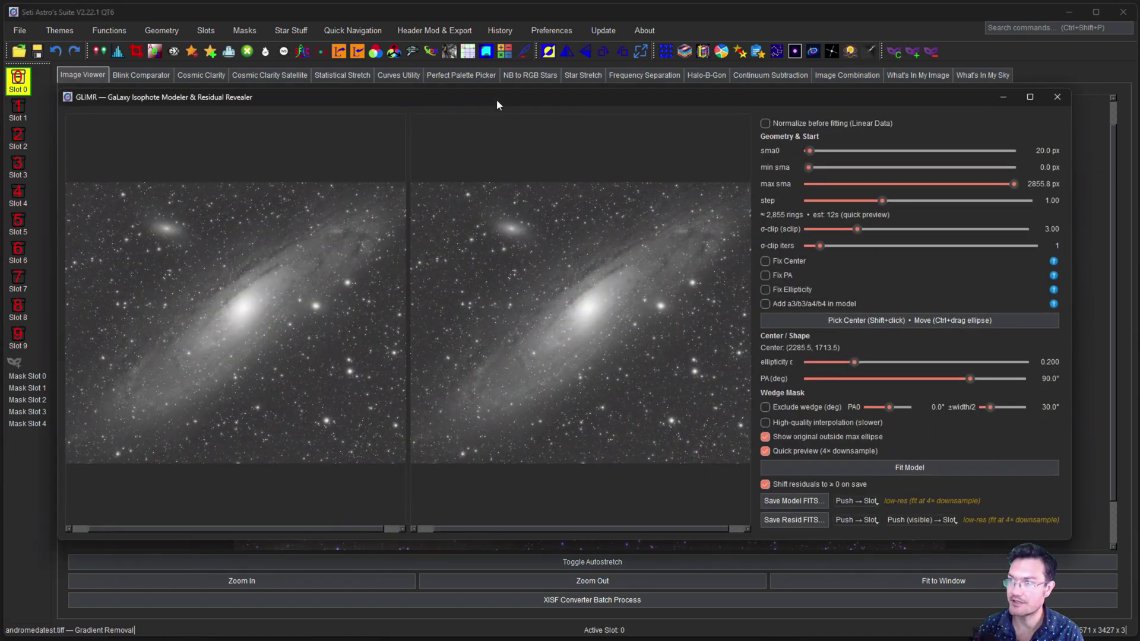
Step: Centre the fitting ellipse on the galaxy's bright core and set sma0 to 232 px
left_click_drag(497, 99, 530, 87)
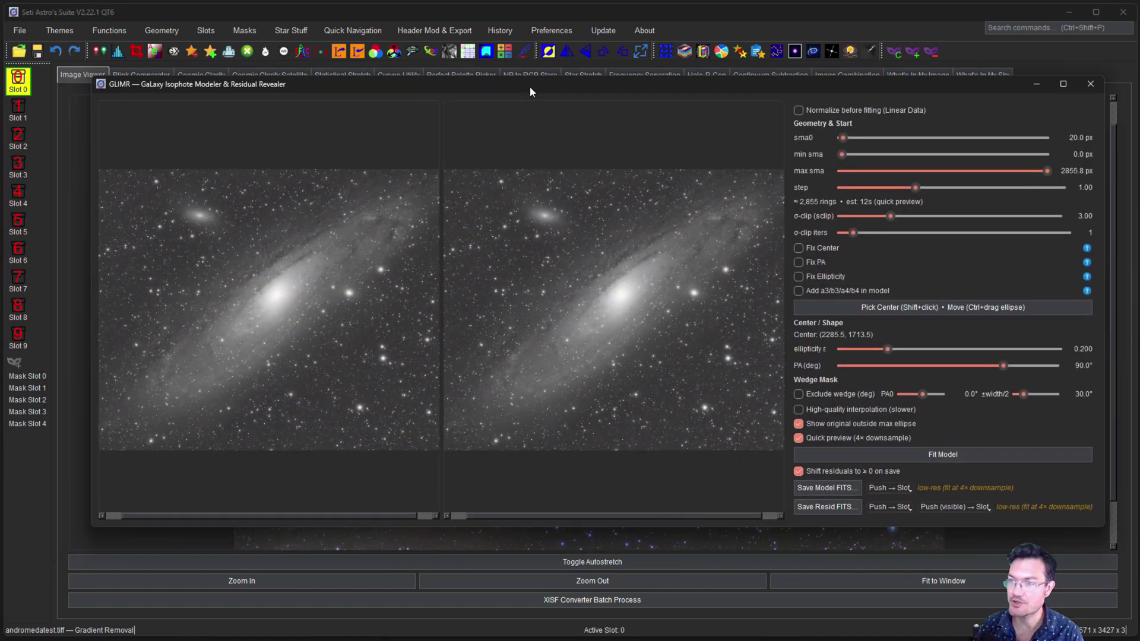
scroll(247, 312, "up", 2)
scroll(300, 265, "up", 3)
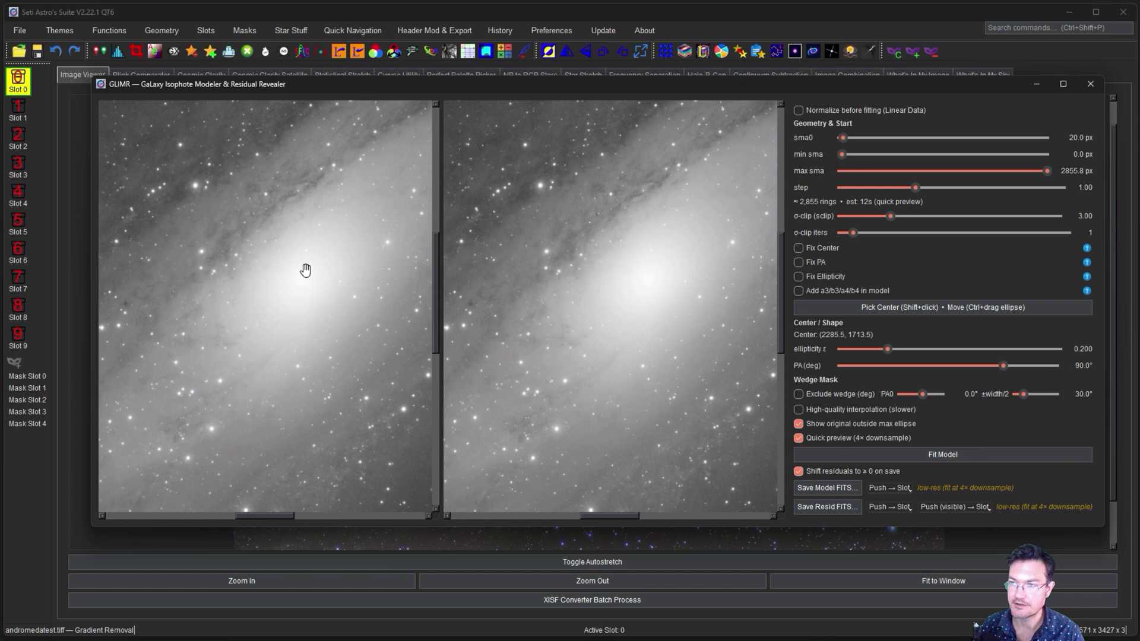
left_click(306, 270, "shift")
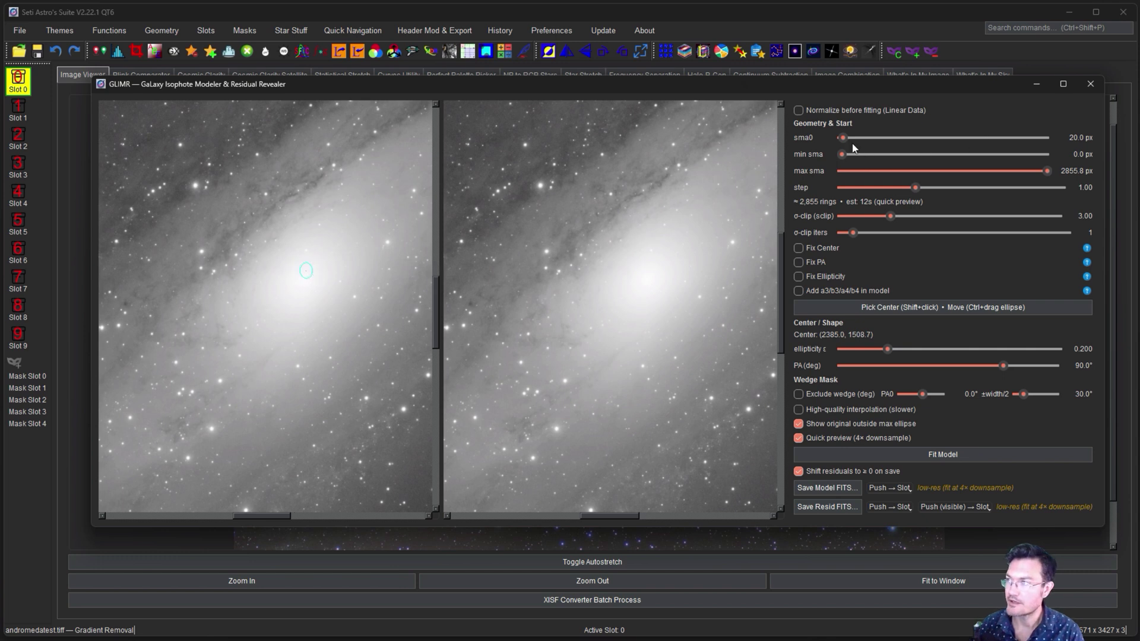
left_click_drag(844, 137, 859, 138)
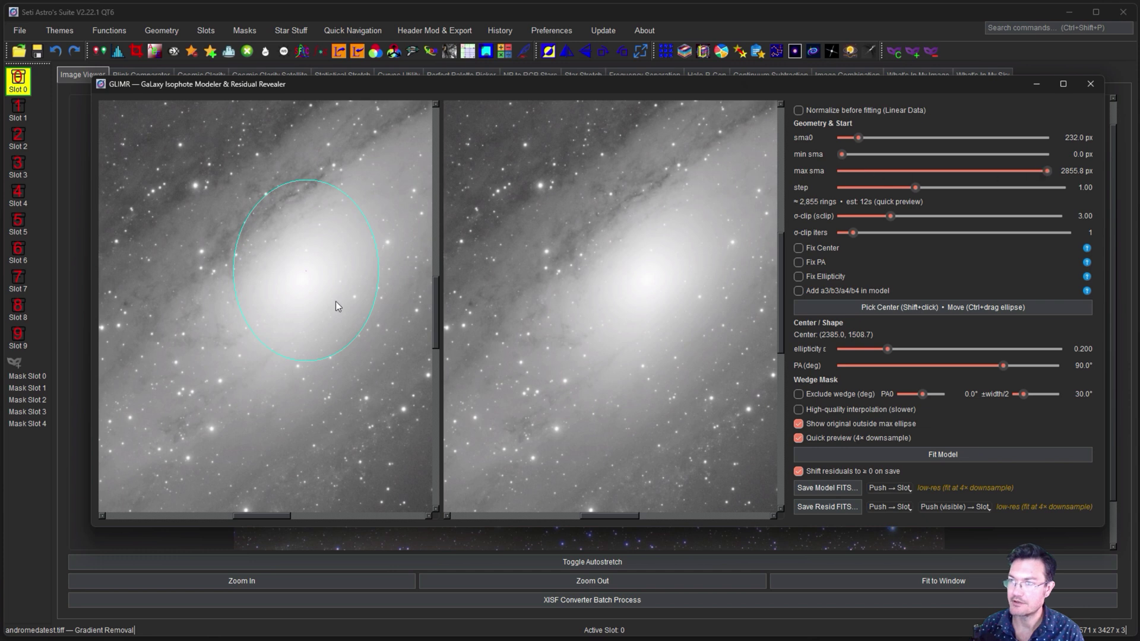
Step: Shape the ellipse to the galaxy with max sma 1312.9 px, ellipticity 0.751 and PA 141.3°, with σ-clip at 3.08
scroll(336, 302, "down", 2)
scroll(336, 302, "down", 1)
left_click_drag(1048, 171, 893, 216)
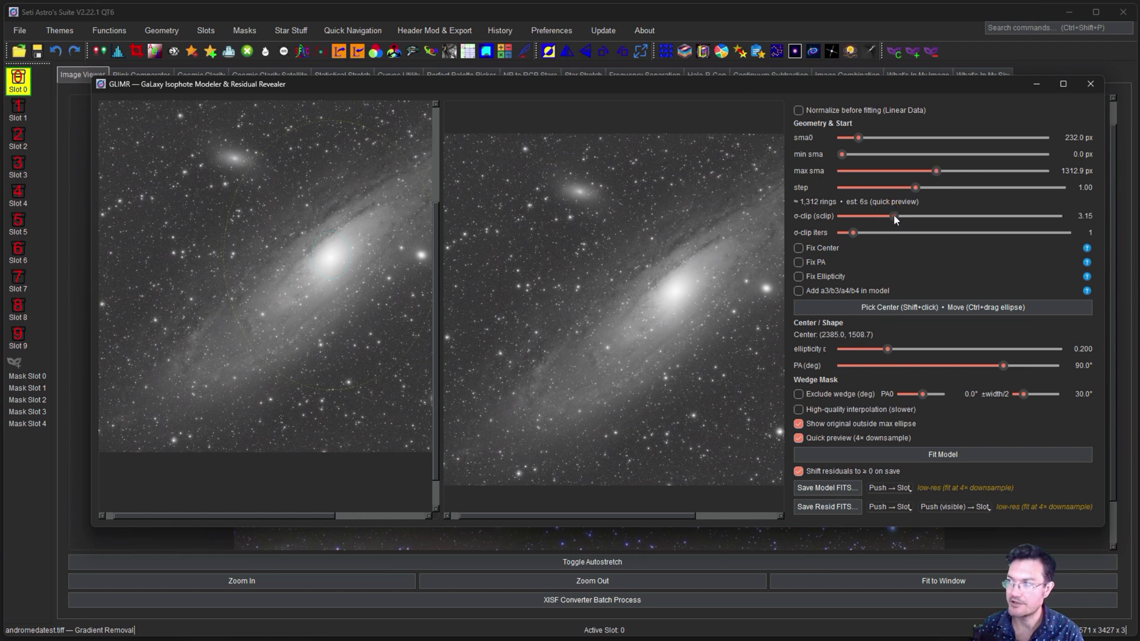
left_click_drag(908, 350, 949, 345)
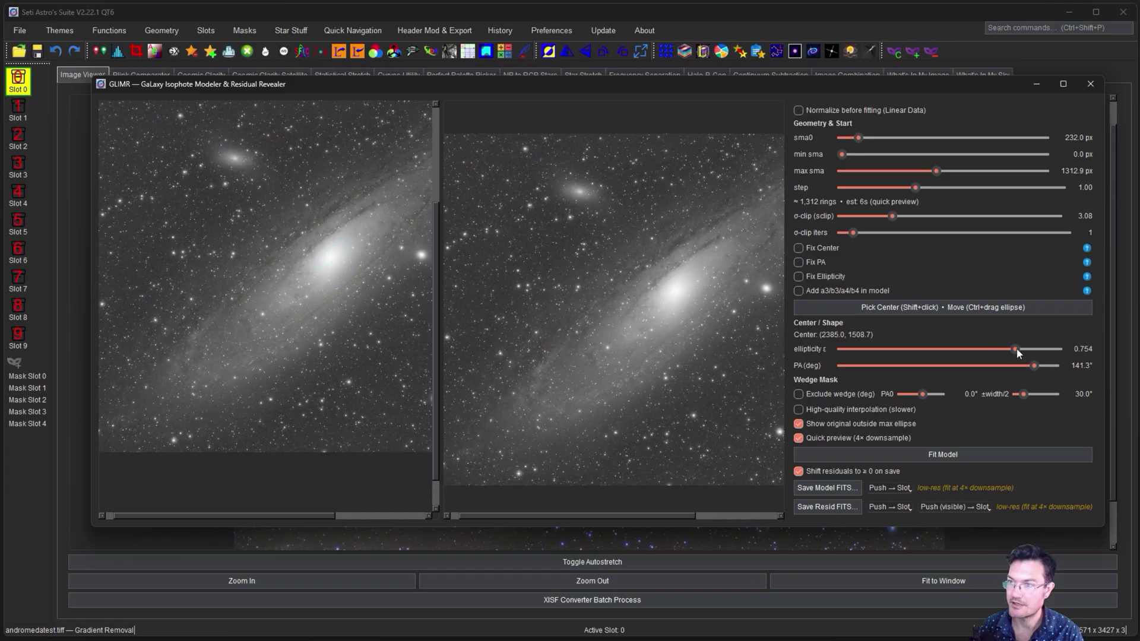
mouse_move(1016, 349)
left_mouse_down()
mouse_move(1025, 350)
mouse_move(1015, 356)
left_mouse_up()
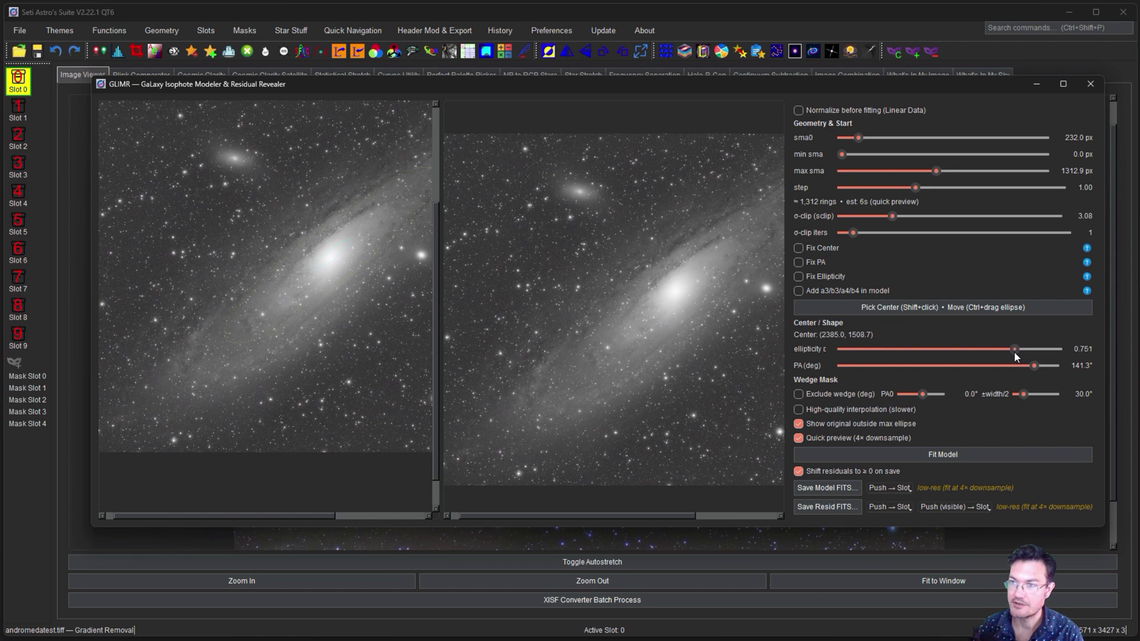
scroll(298, 250, "up", 3)
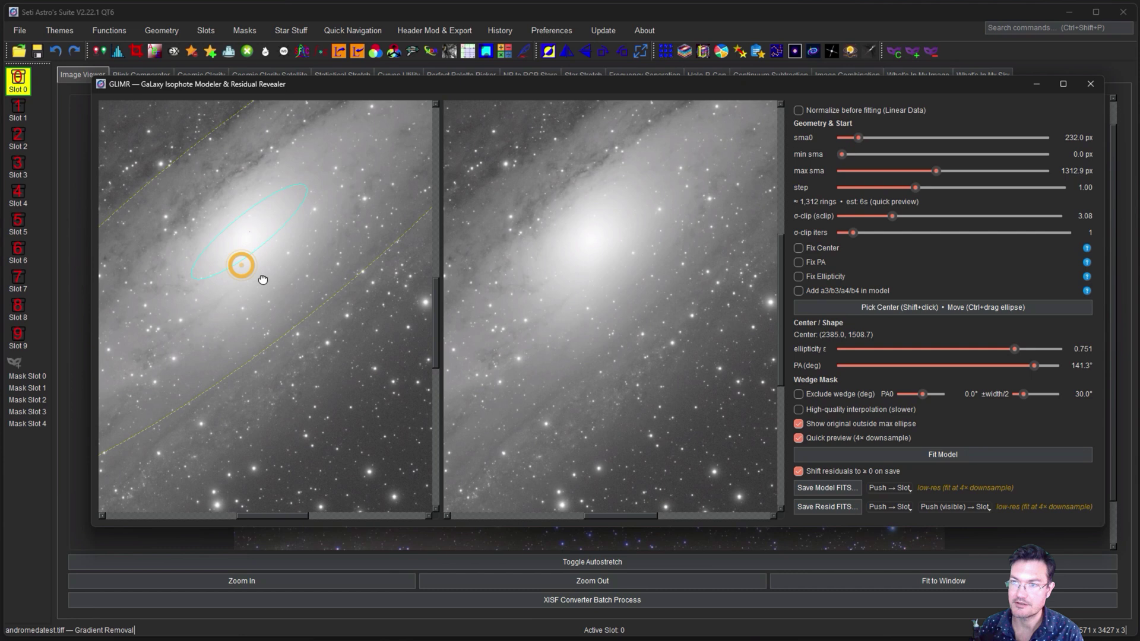
scroll(323, 331, "down", 2)
mouse_move(316, 351)
left_mouse_down()
mouse_move(323, 344)
mouse_move(302, 354)
left_mouse_up()
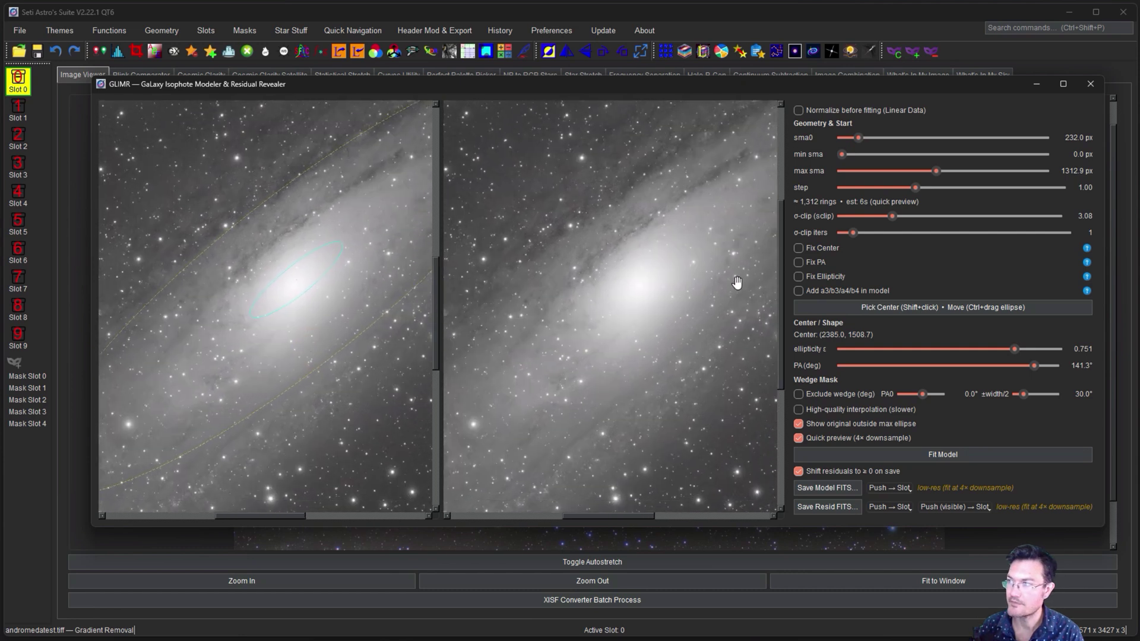
Step: Fit the full-resolution model with a3/b3/a4/b4 terms added, quick preview off and the step set to 0.23
left_click(824, 291)
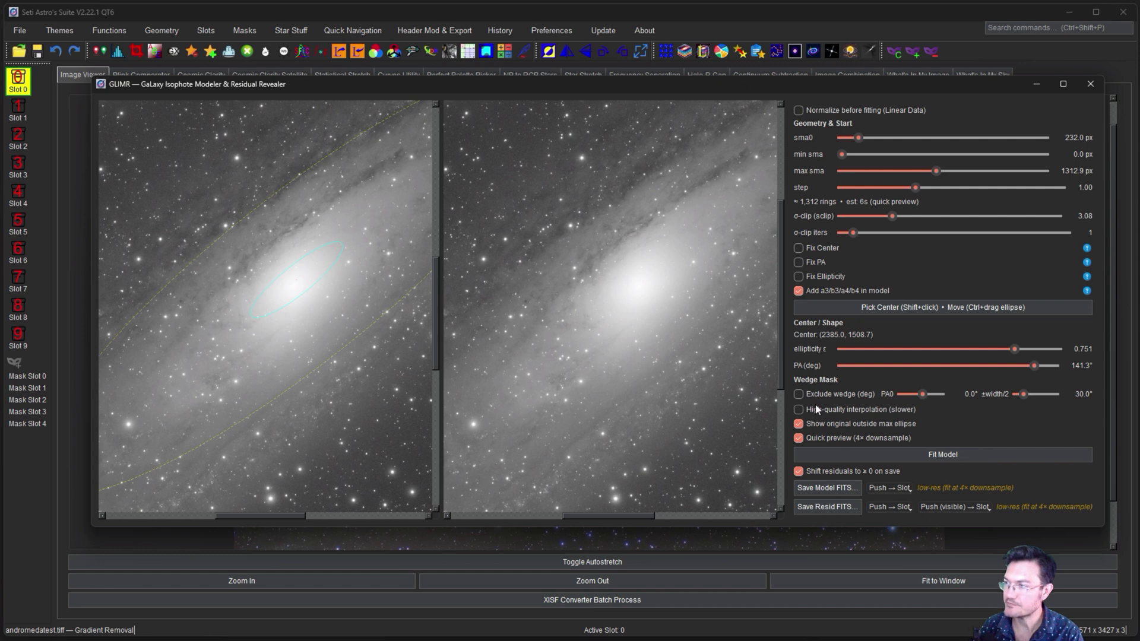
left_click(799, 438)
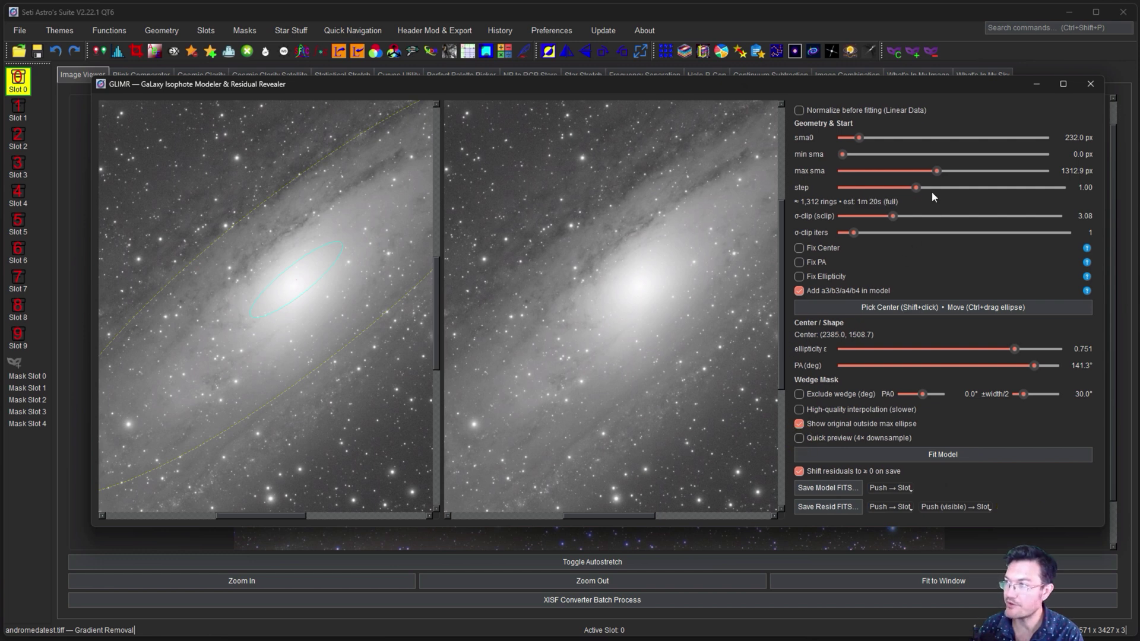
left_click_drag(917, 187, 857, 183)
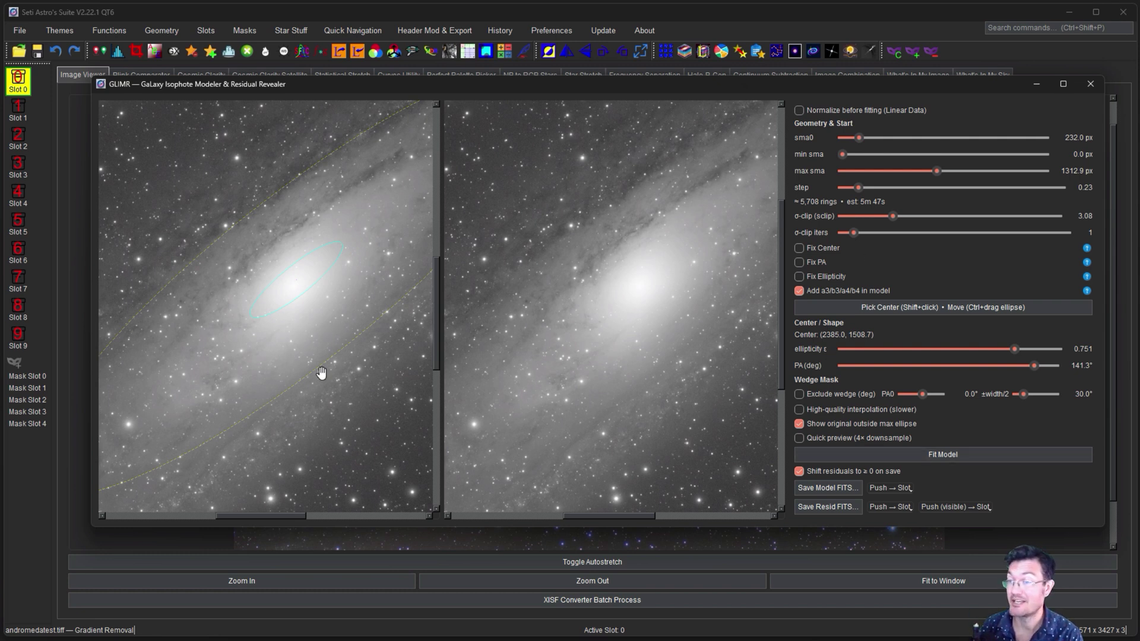
left_click(910, 455)
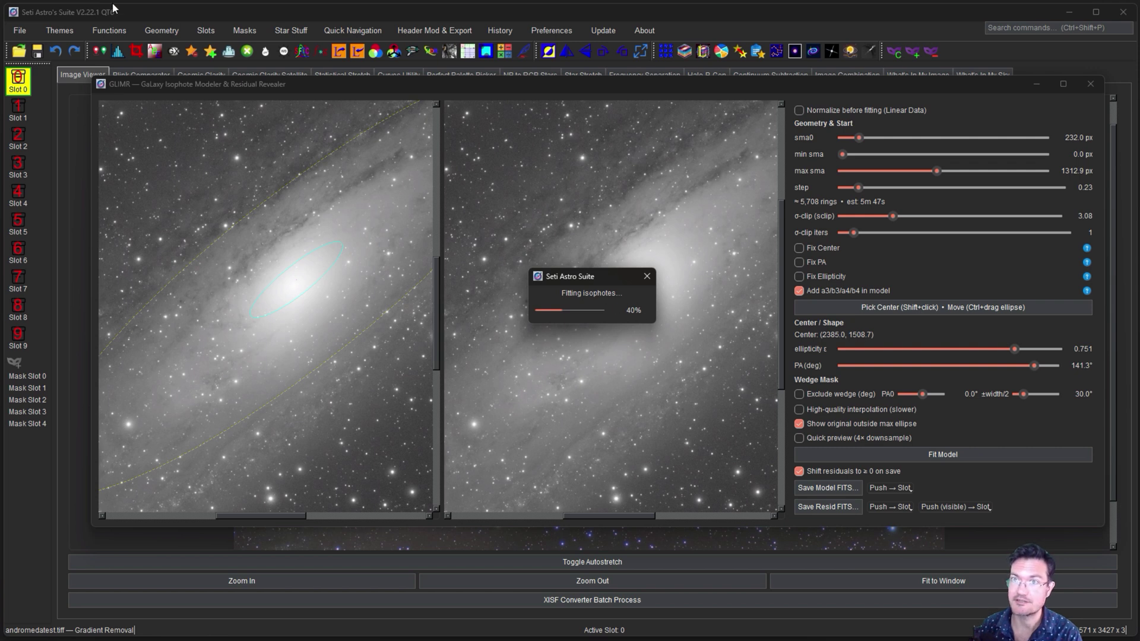
scroll(649, 267, "up", 3)
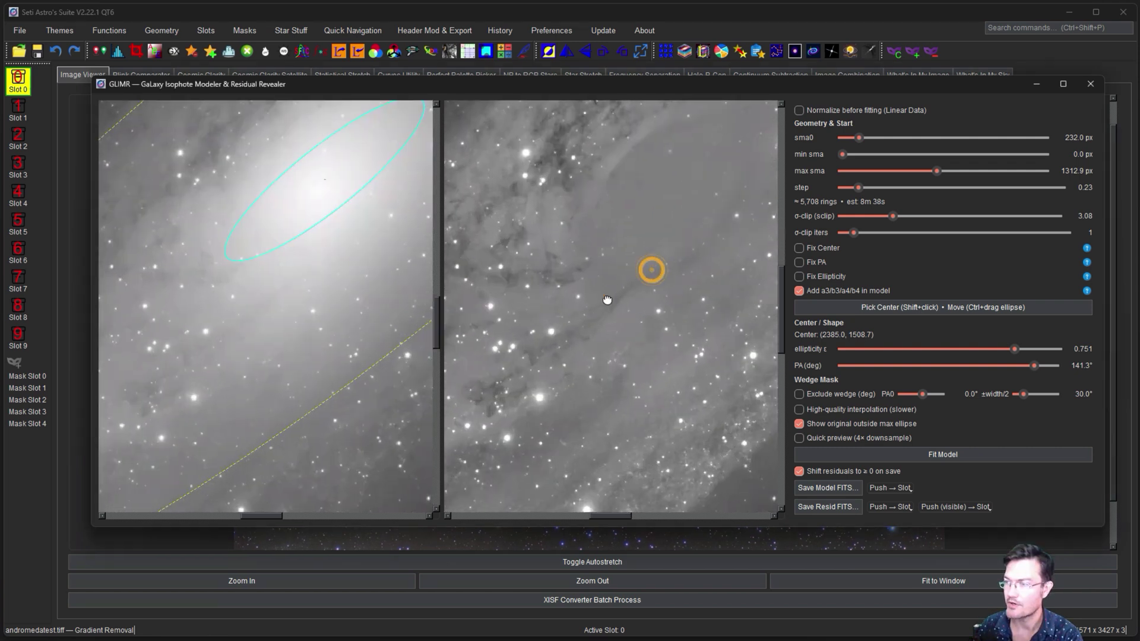
left_click_drag(444, 415, 603, 345)
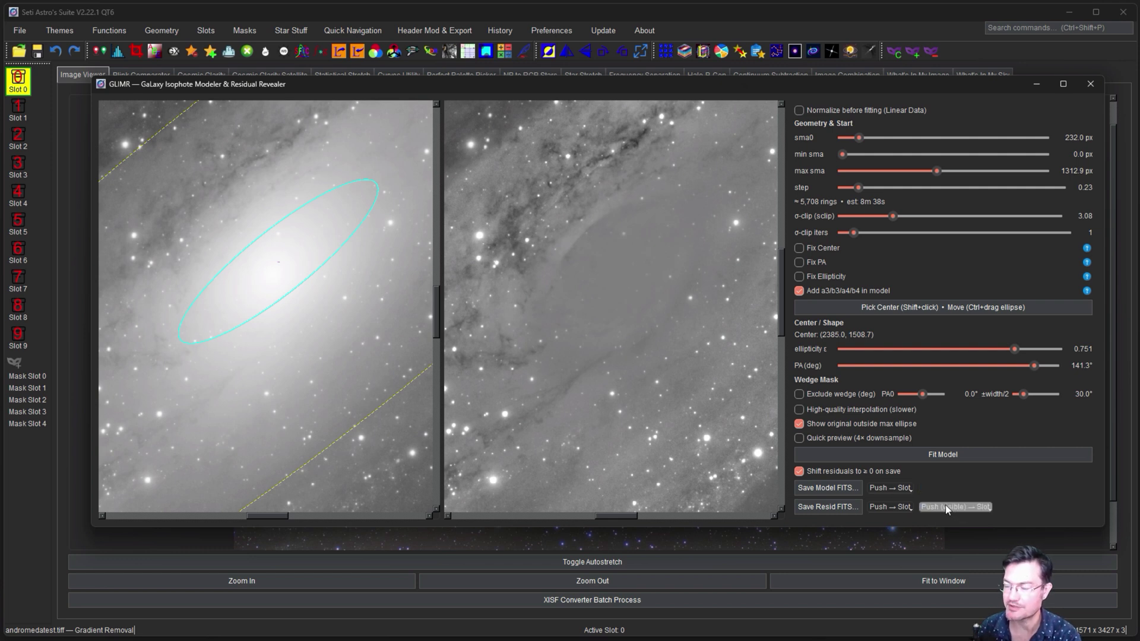
Step: Push the fitted isophote model to Slot 1 and the residual to Slot 2
left_click(901, 490)
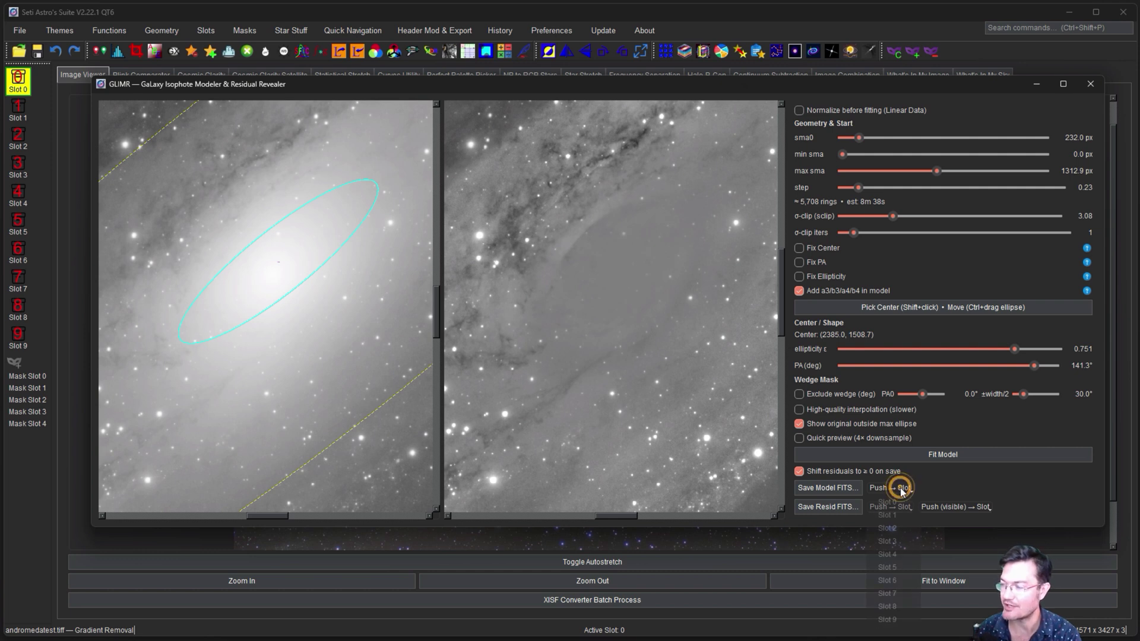
left_click(891, 515)
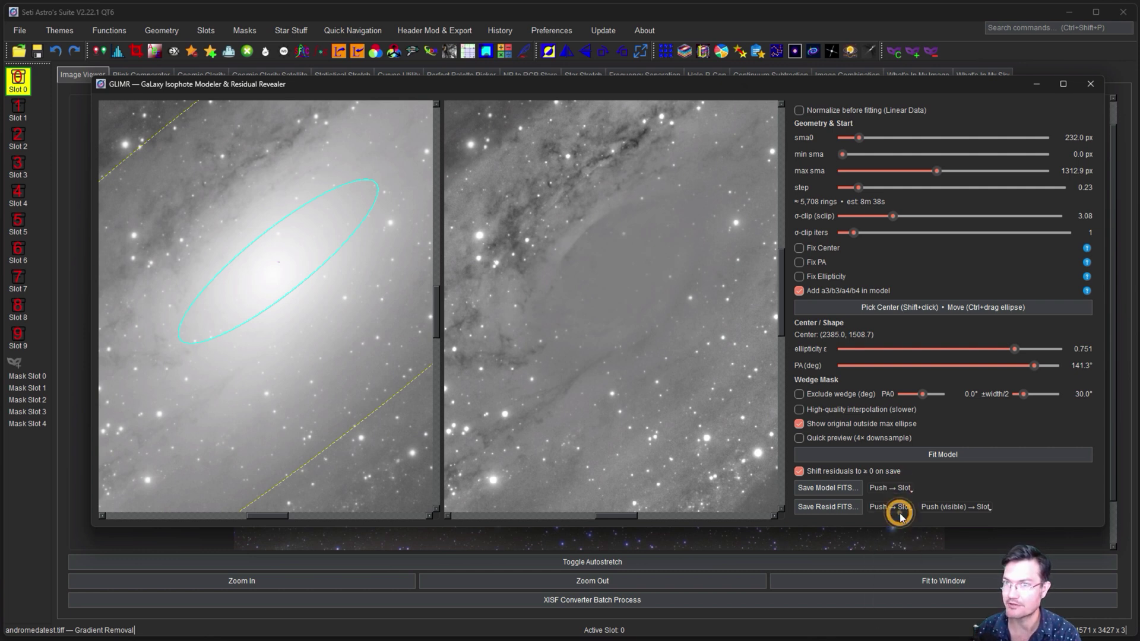
left_click(635, 319)
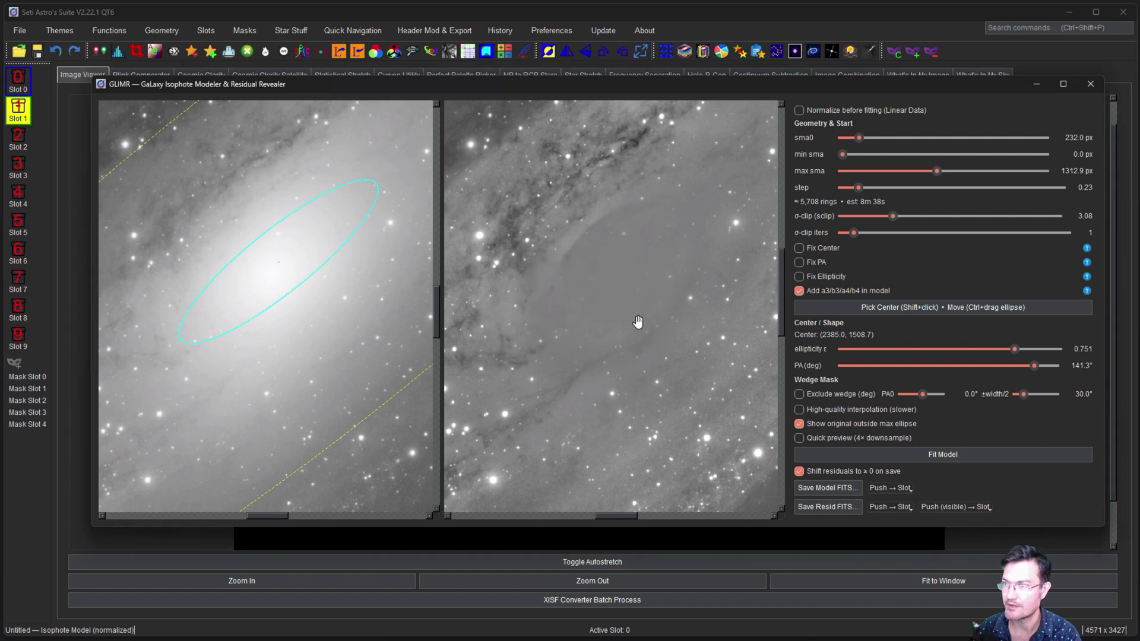
left_click(898, 512)
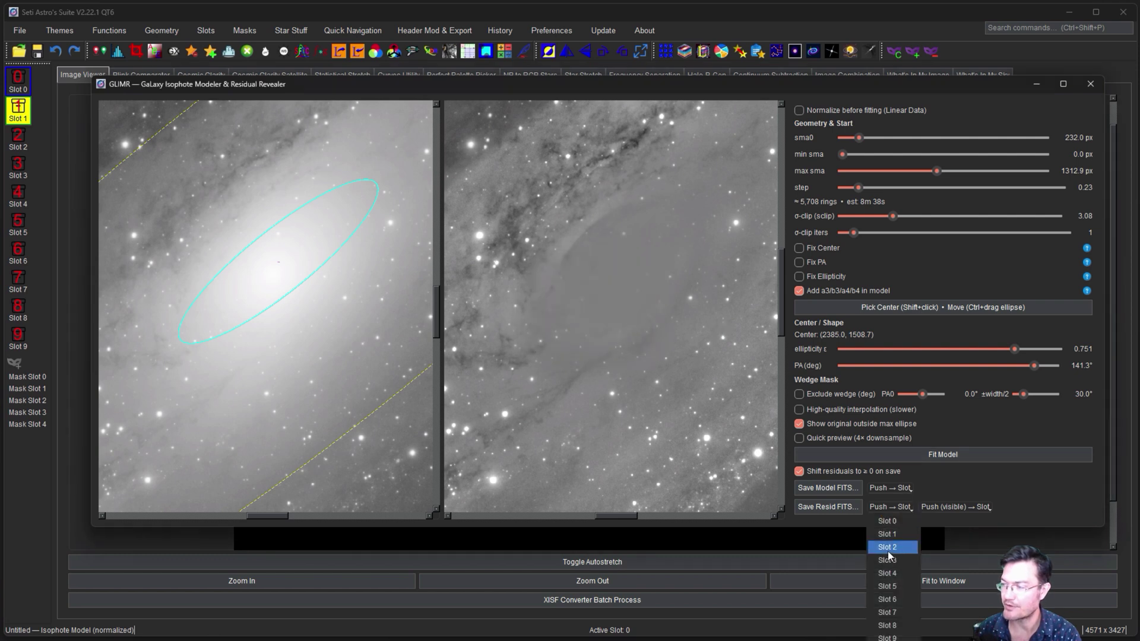
left_click(889, 557)
left_click(634, 319)
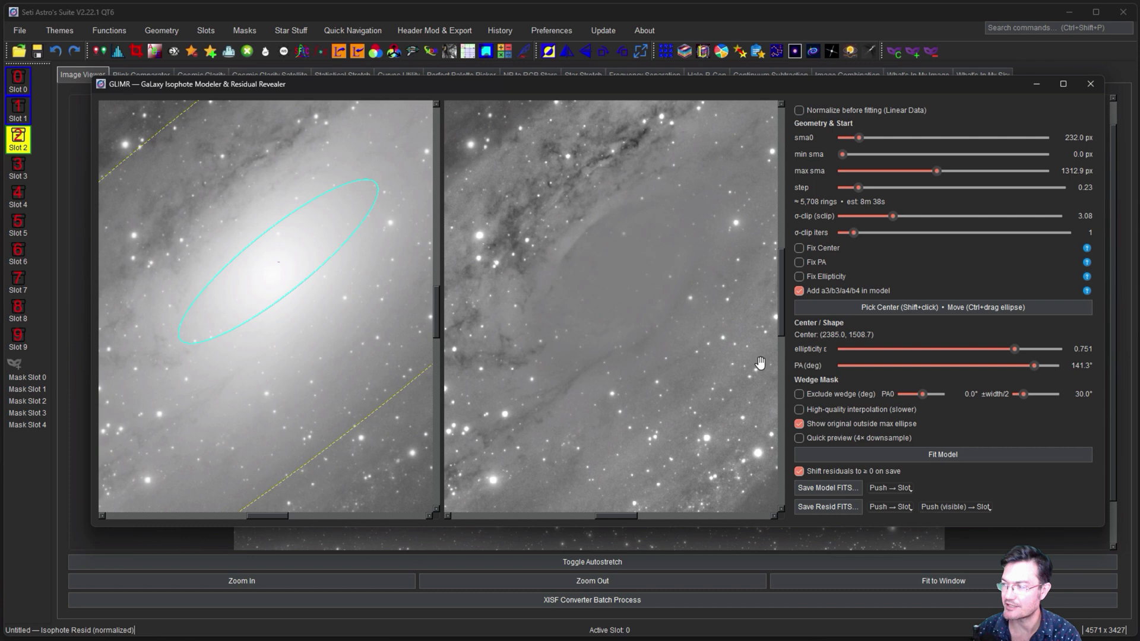
Step: Push the visible version of the residual to Slot 3 and close the GLIMR window
left_click(961, 508)
left_click(939, 560)
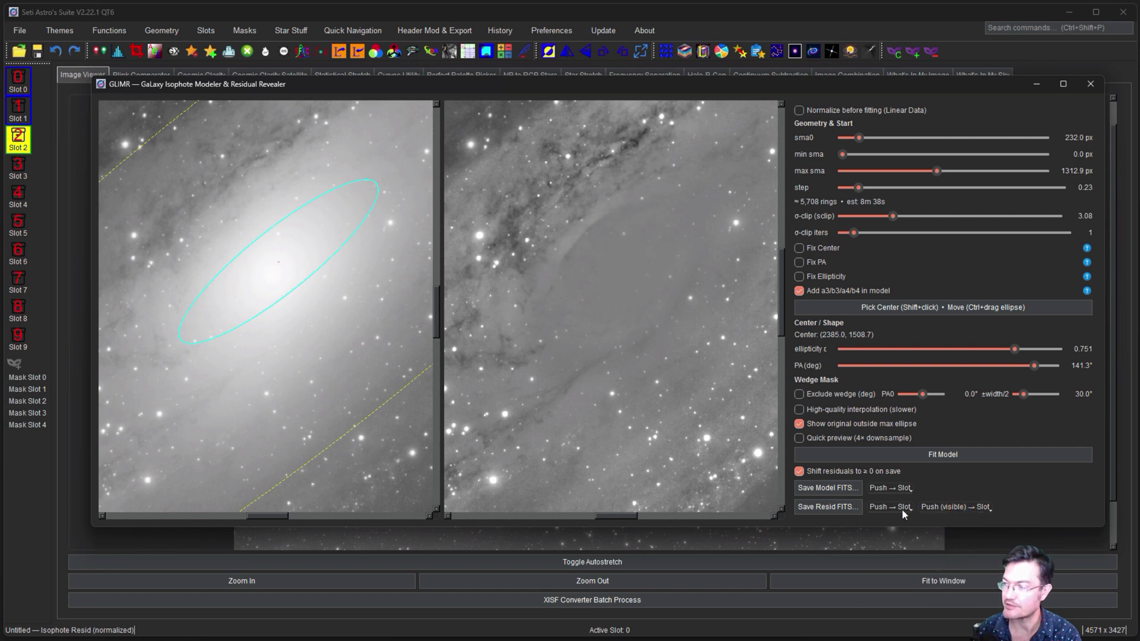
left_click(633, 320)
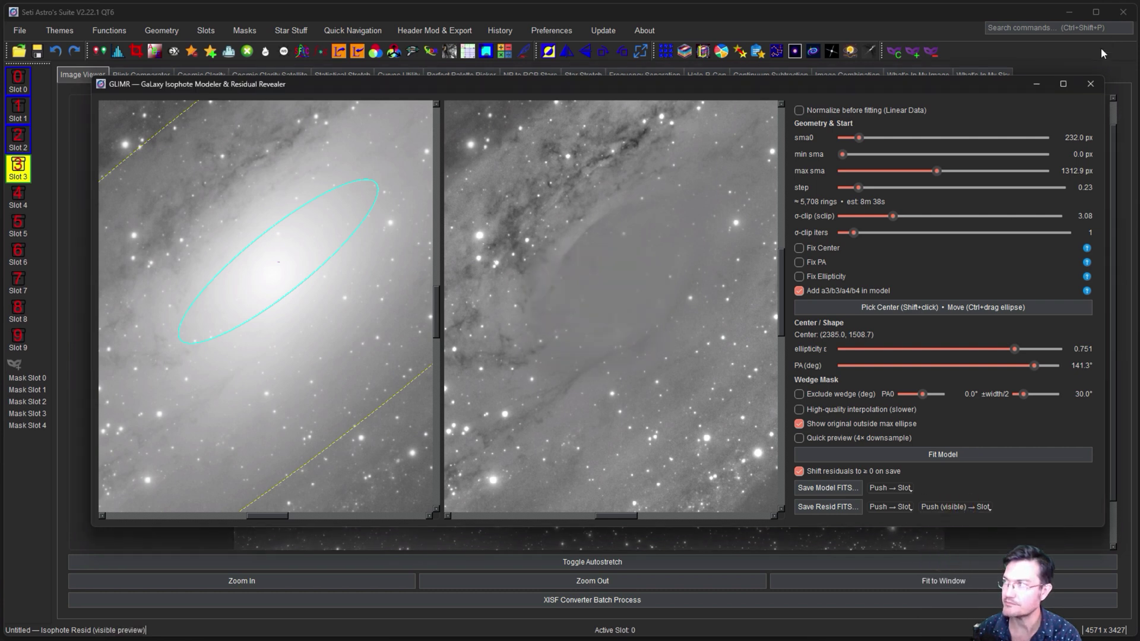
left_click(1091, 84)
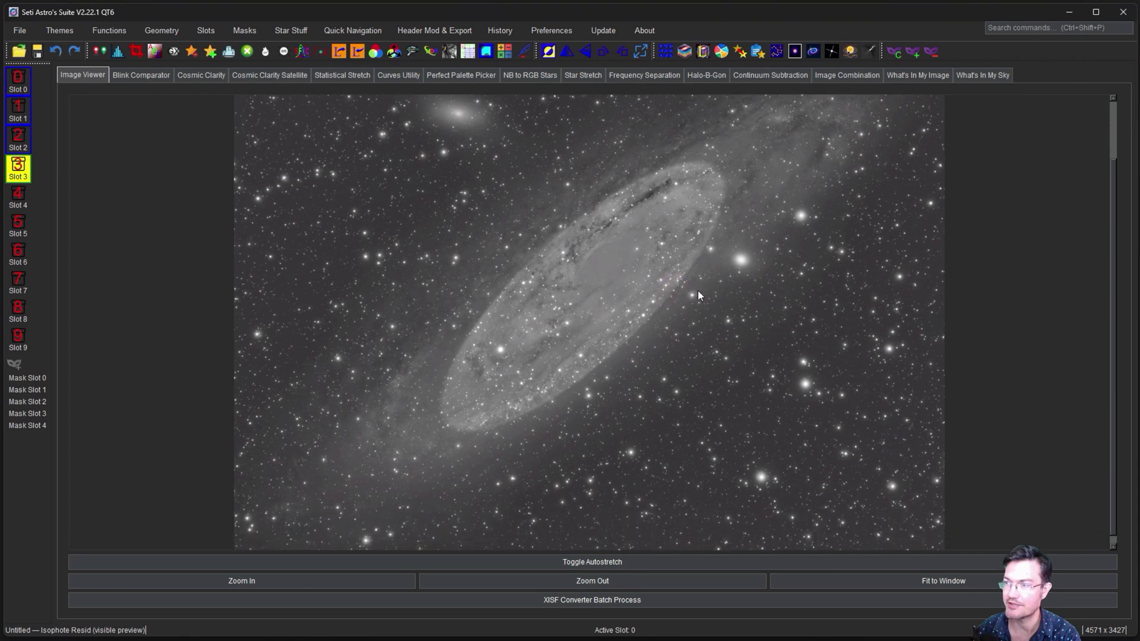
Step: Compare the visible residual, normalized residual, isophote model and original galaxy image in Slots 3, 2, 1 and 0
left_click(661, 293)
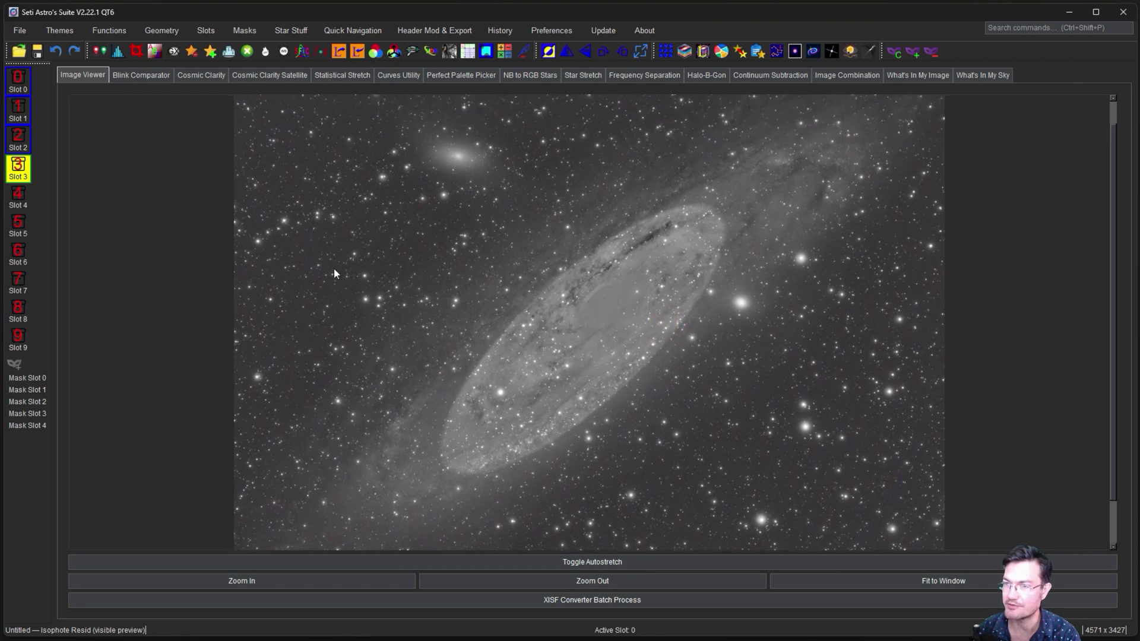
left_click(22, 142)
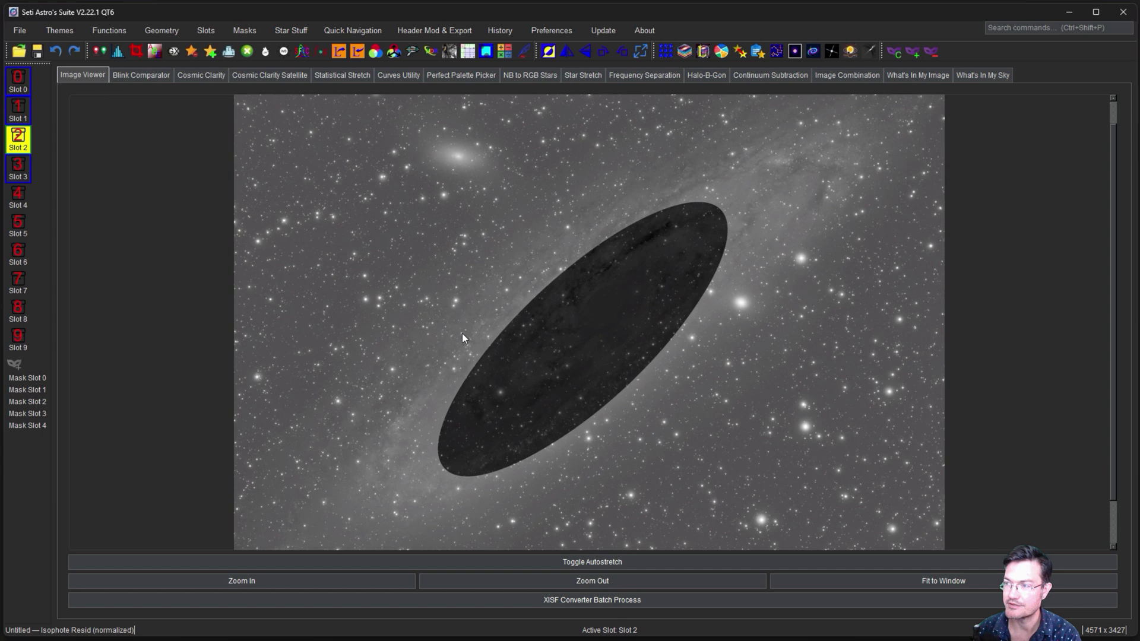
left_click(18, 113)
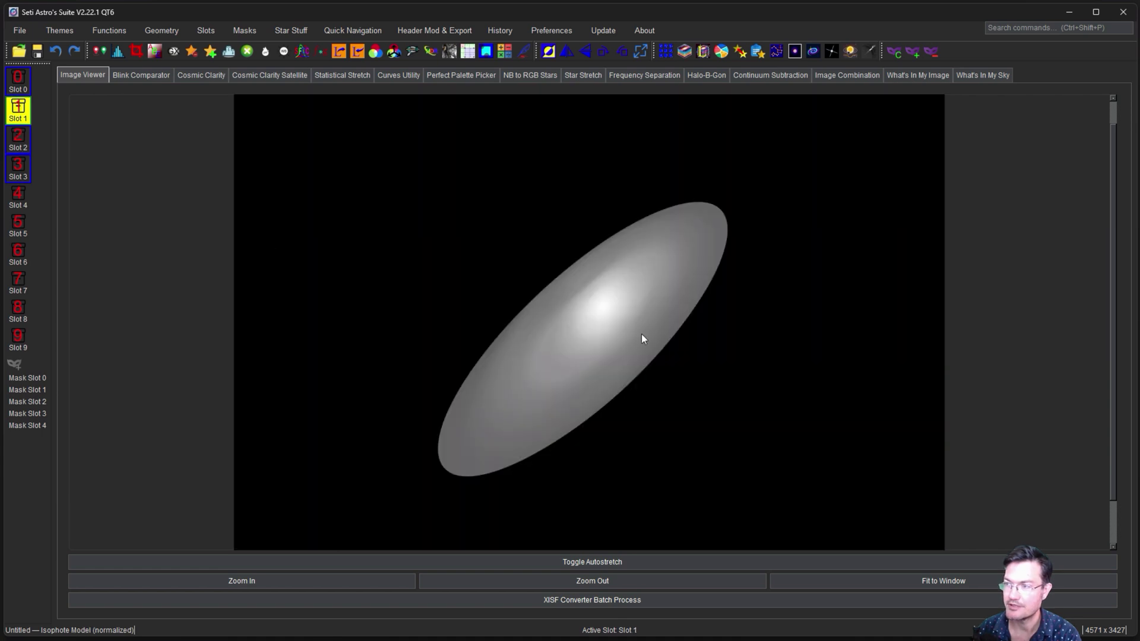
left_click(23, 83)
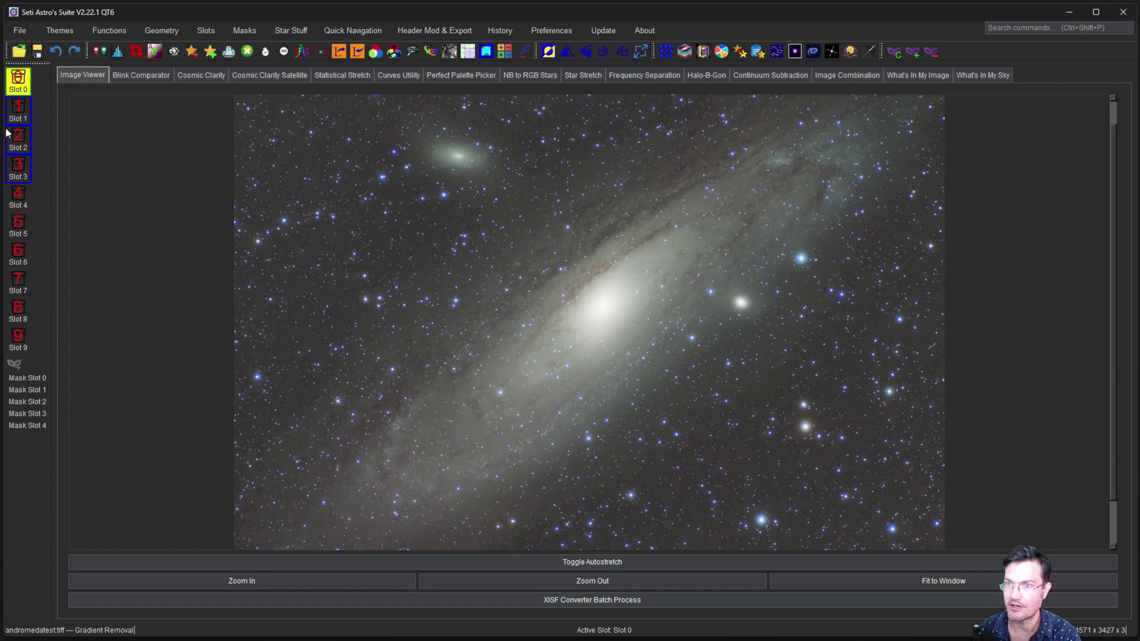
Step: Blur the isophote model in Slot 1 using Convolution with a 132 px radius, and push the result back to the slot
left_click(20, 116)
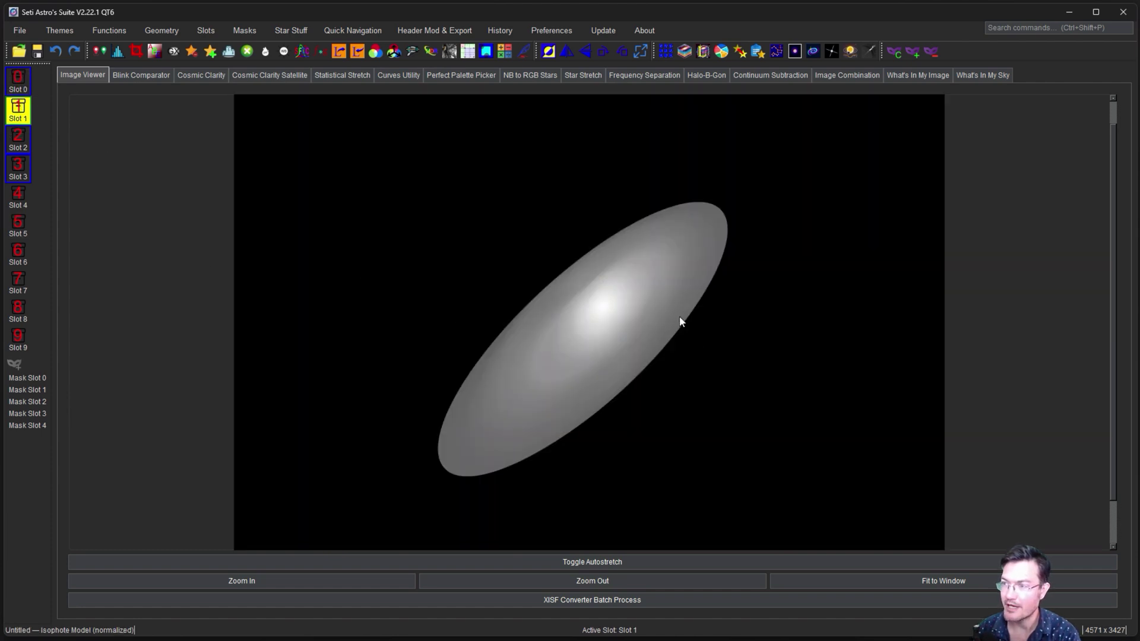
scroll(678, 313, "up", 1)
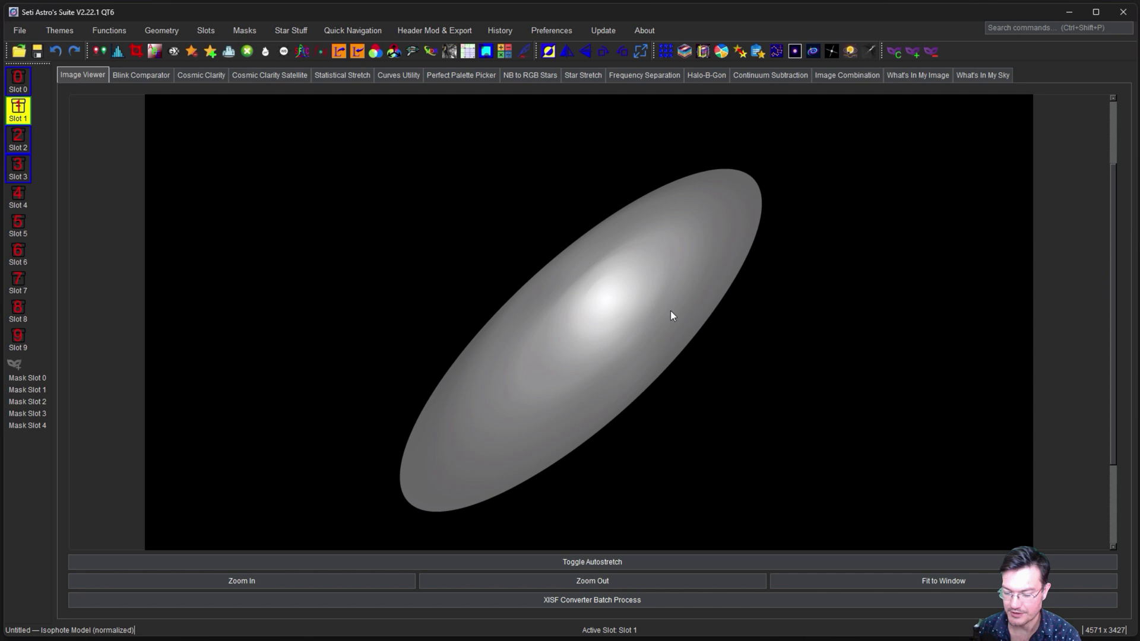
scroll(671, 310, "up", 1)
scroll(632, 269, "up", 1)
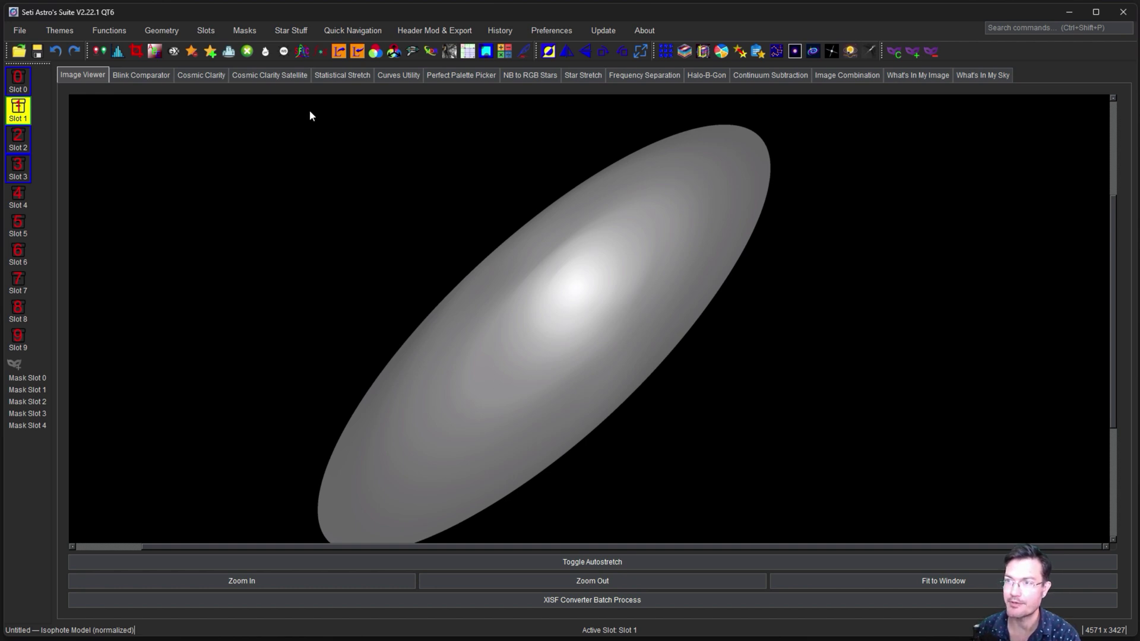
left_click(321, 52)
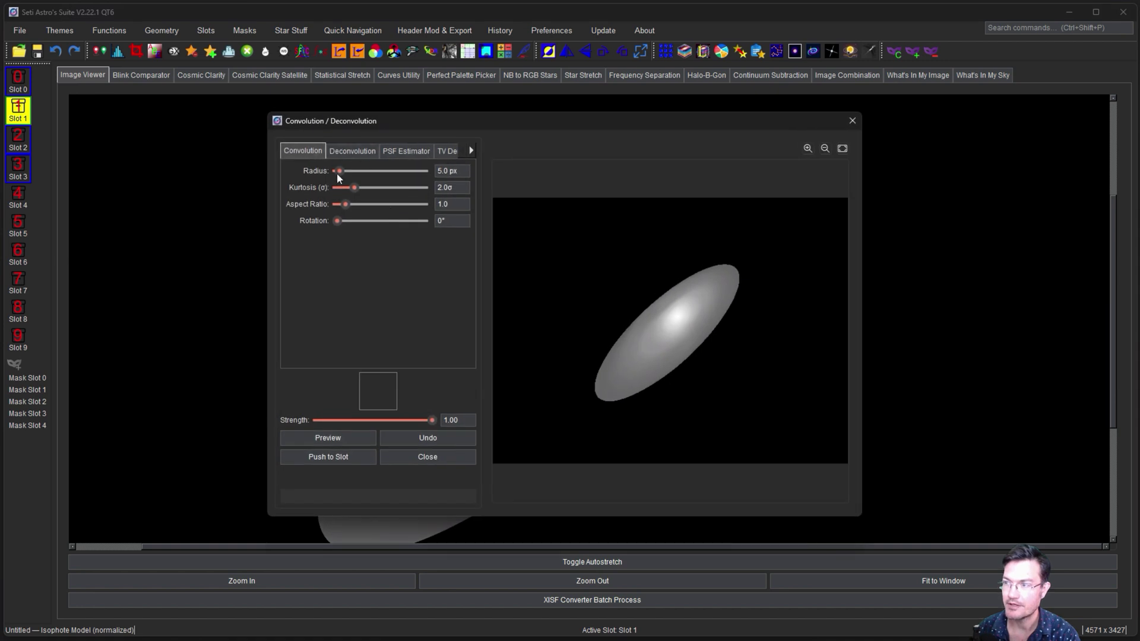
left_click_drag(337, 174, 363, 173)
left_click(341, 440)
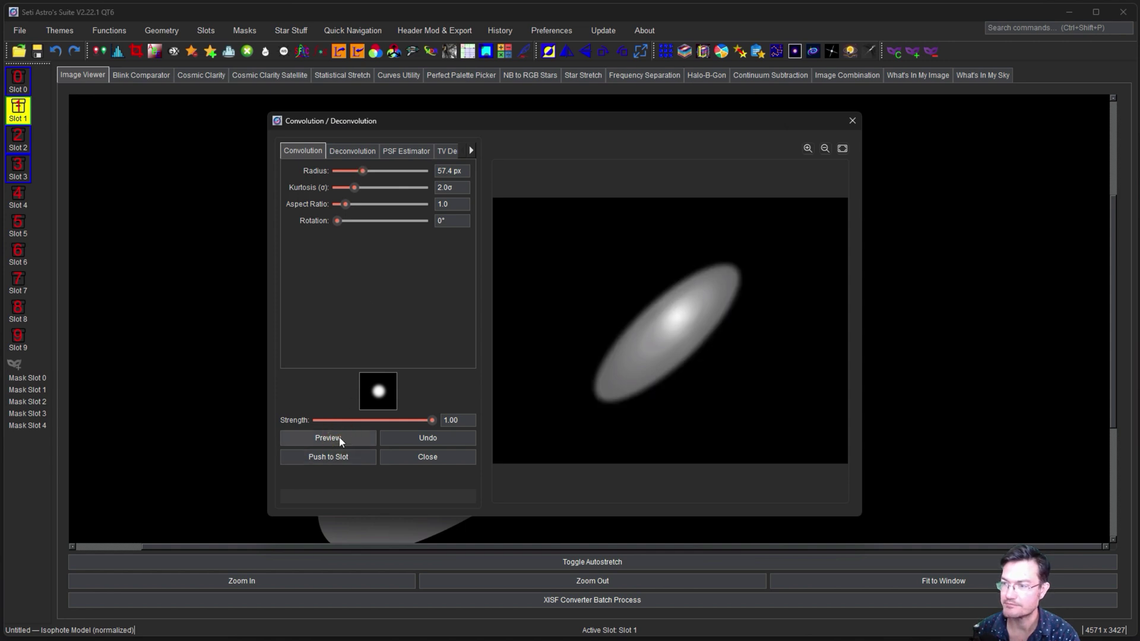
left_click_drag(363, 171, 397, 174)
left_click(342, 440)
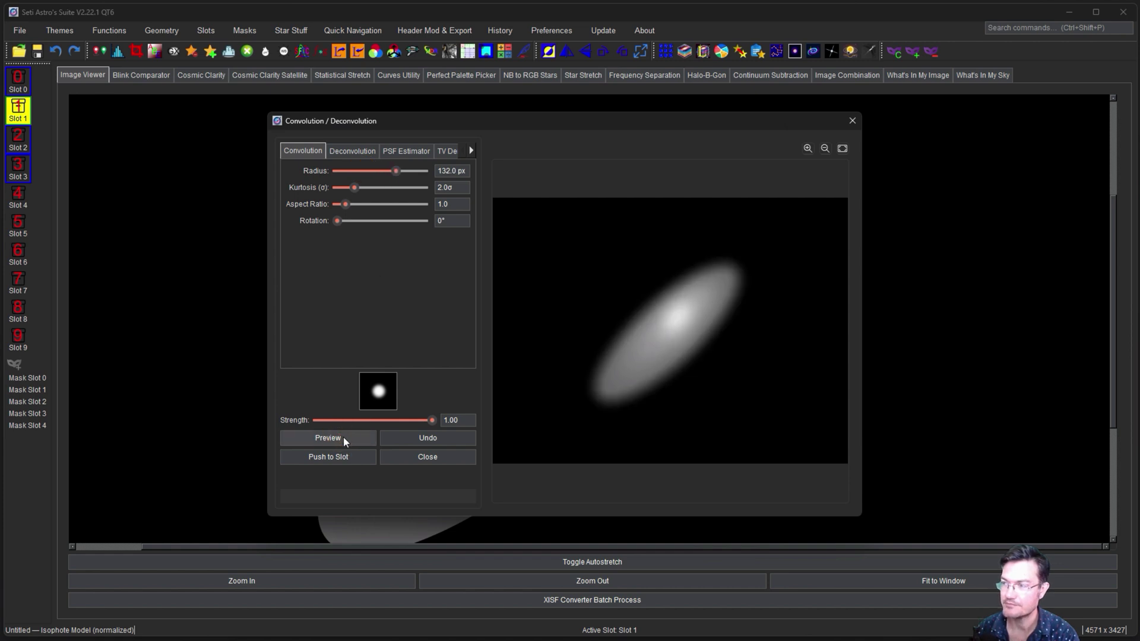
left_click(349, 459)
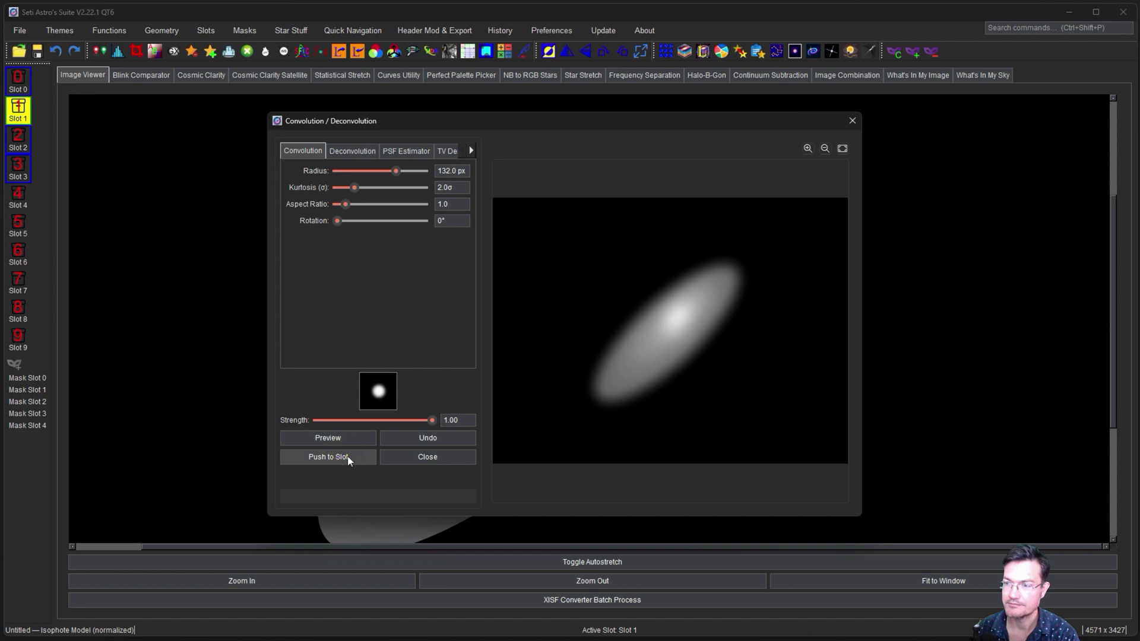
left_click(638, 331)
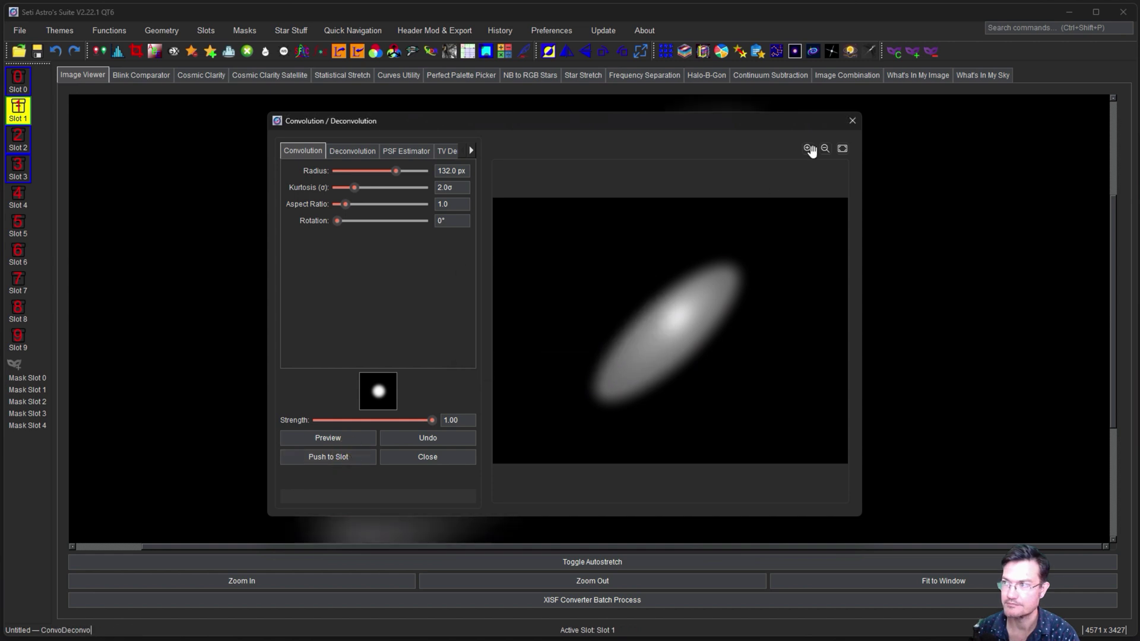
Step: Close the Convolution window and copy the blurred isophote model from image Slot 1 to Mask Slot 0
left_click(853, 120)
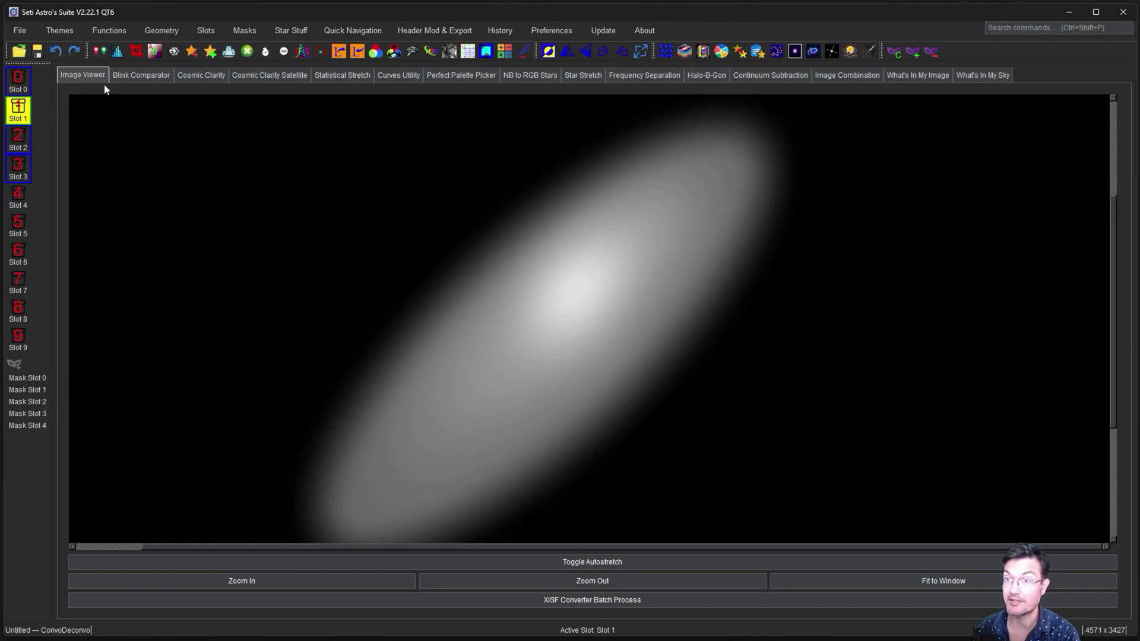
left_click(100, 51)
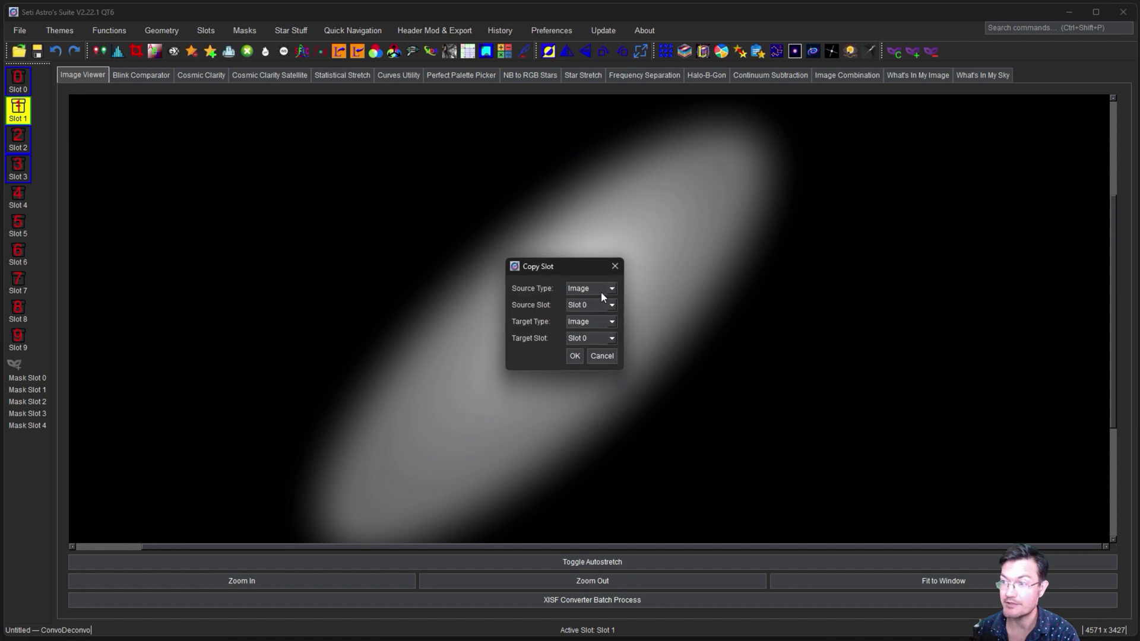
left_click(589, 306)
left_click(581, 324)
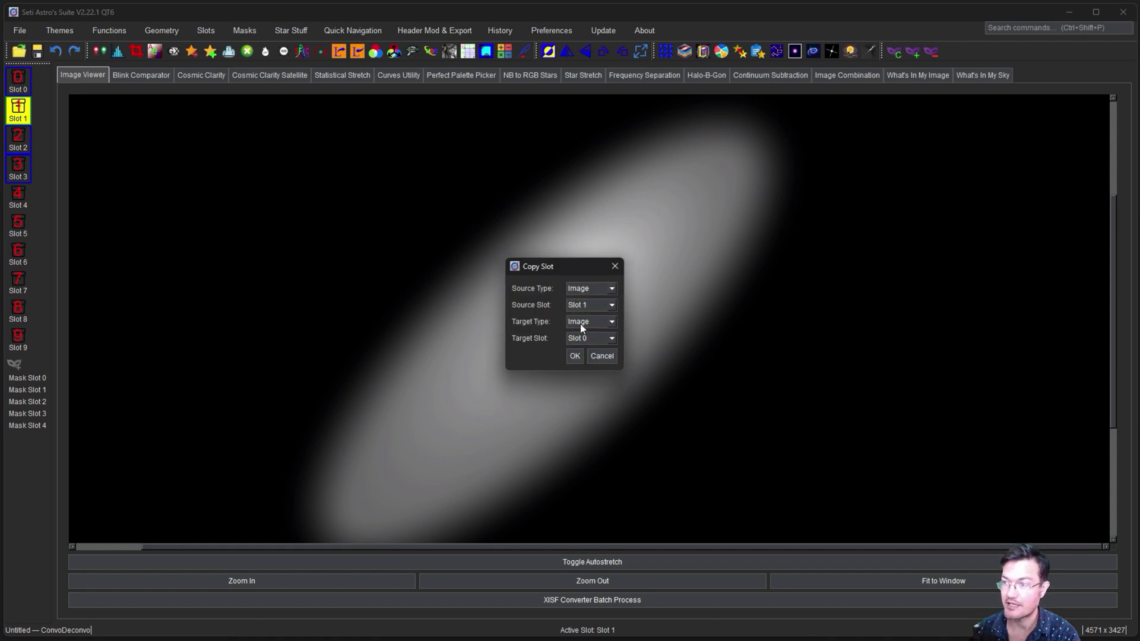
left_click(578, 322)
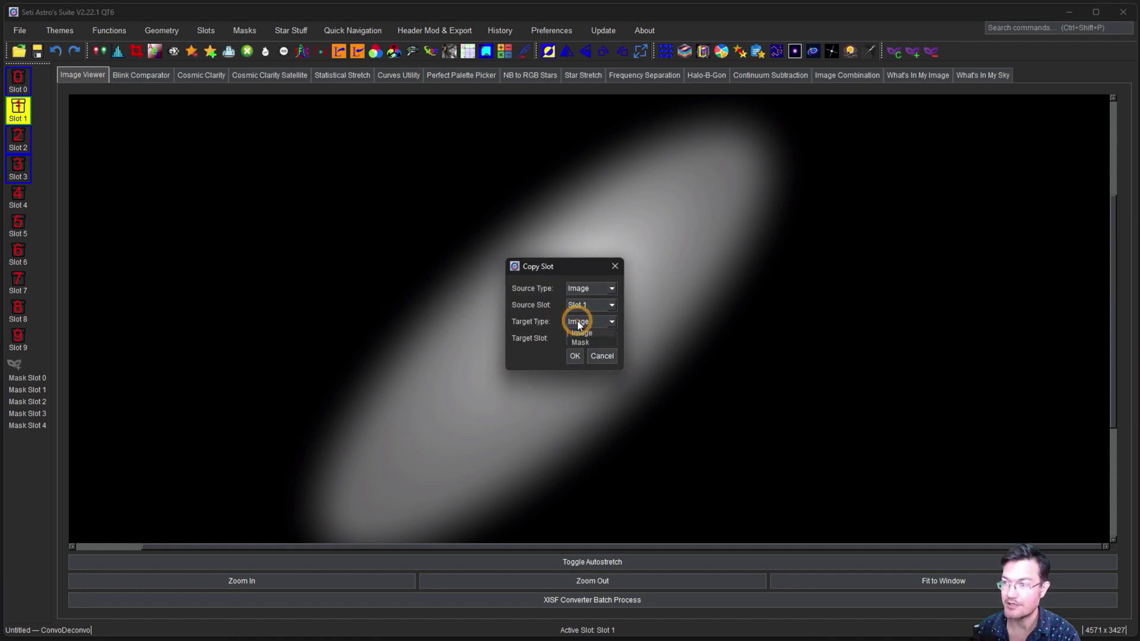
left_click(575, 356)
left_click(647, 339)
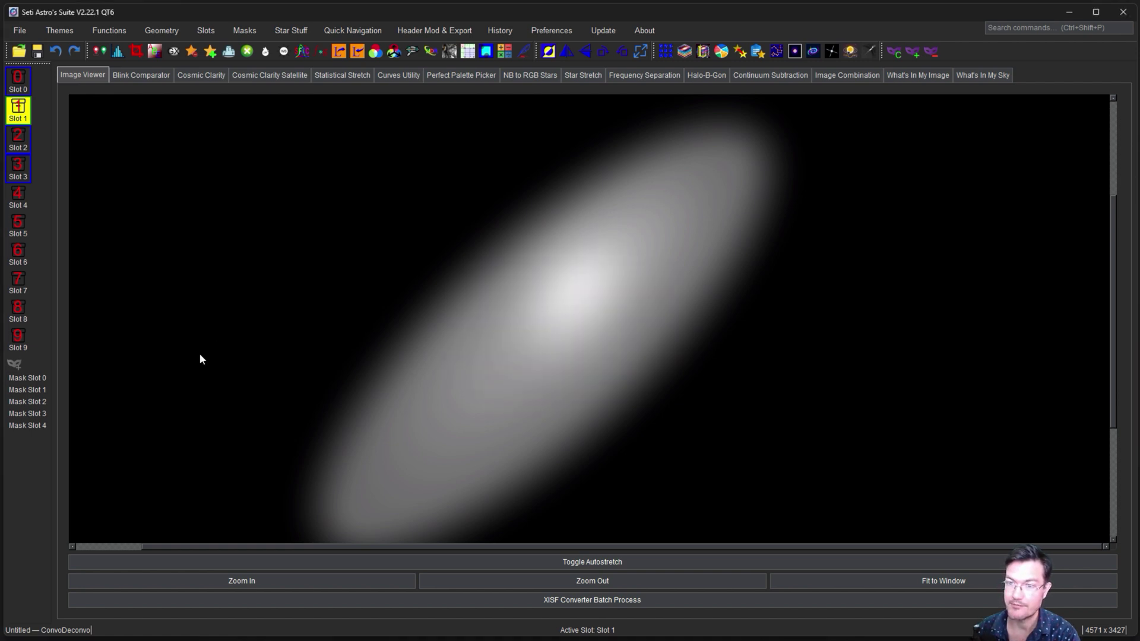
Step: Preview the mask stored in Mask Slot 0 and close the preview
right_click(46, 378)
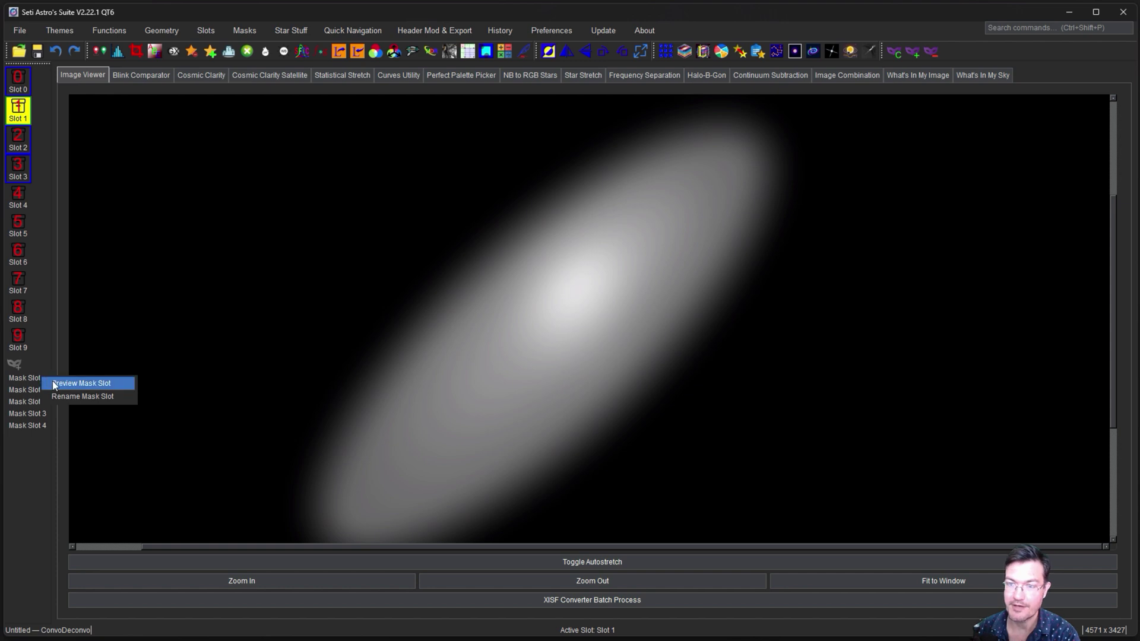
left_click(52, 383)
left_click(538, 190)
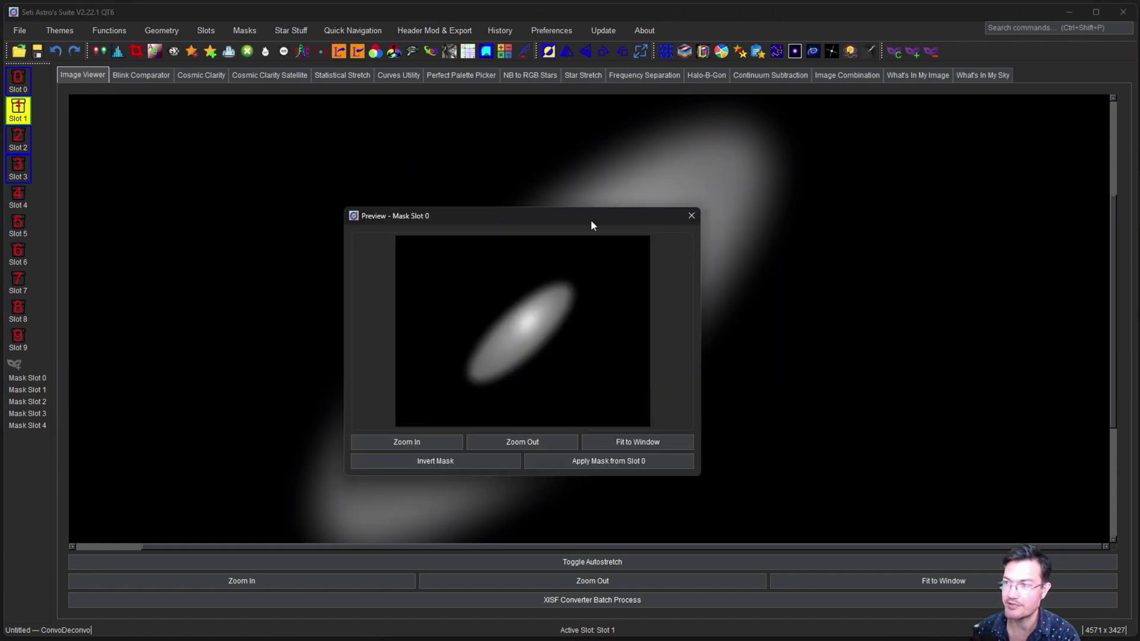
left_click(692, 215)
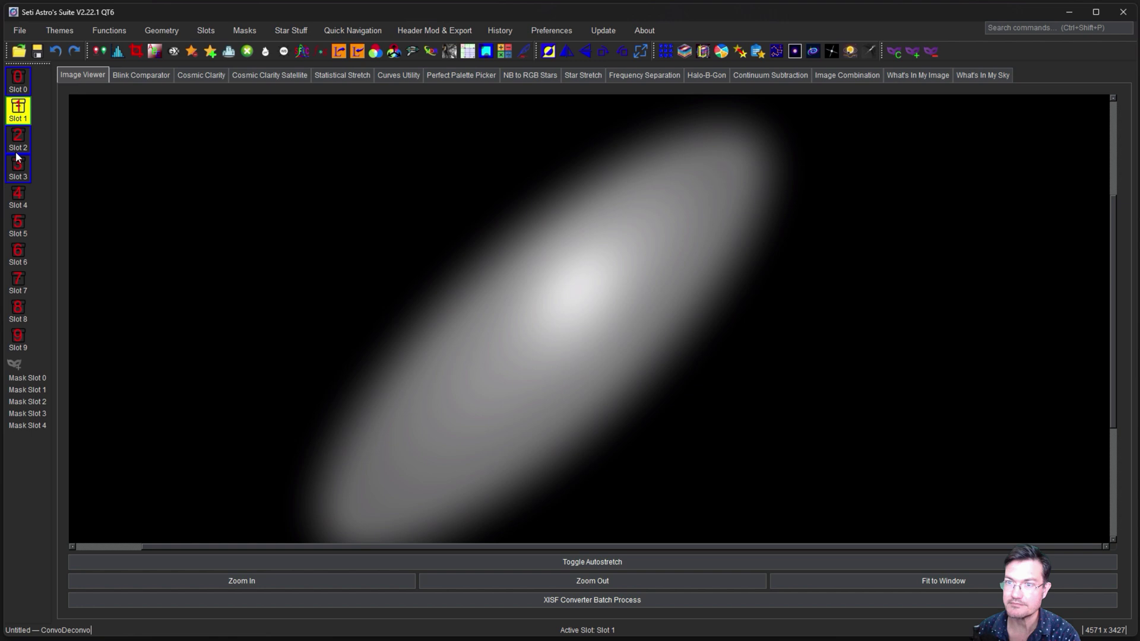
Step: View the normalized isophote residual in Slot 2
left_click(29, 146)
left_click(29, 175)
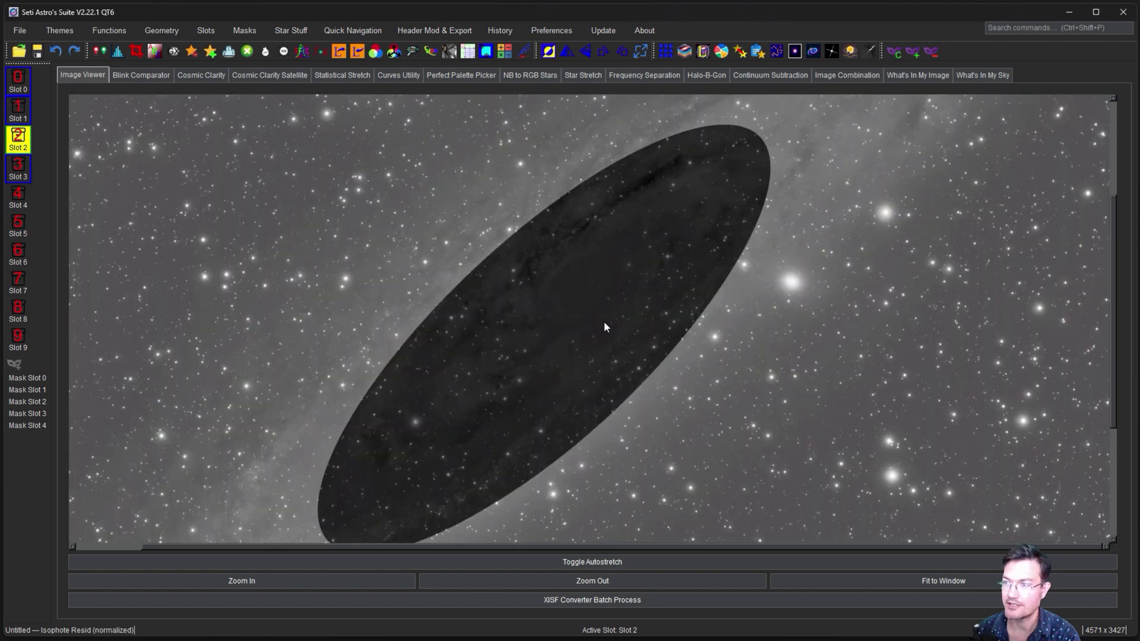
left_click(17, 141)
Step: Apply a brightness S-curve to the visible residual in Slot 3 with the Curves Utility, darkening the shadows and lifting the midtones
left_click(23, 171)
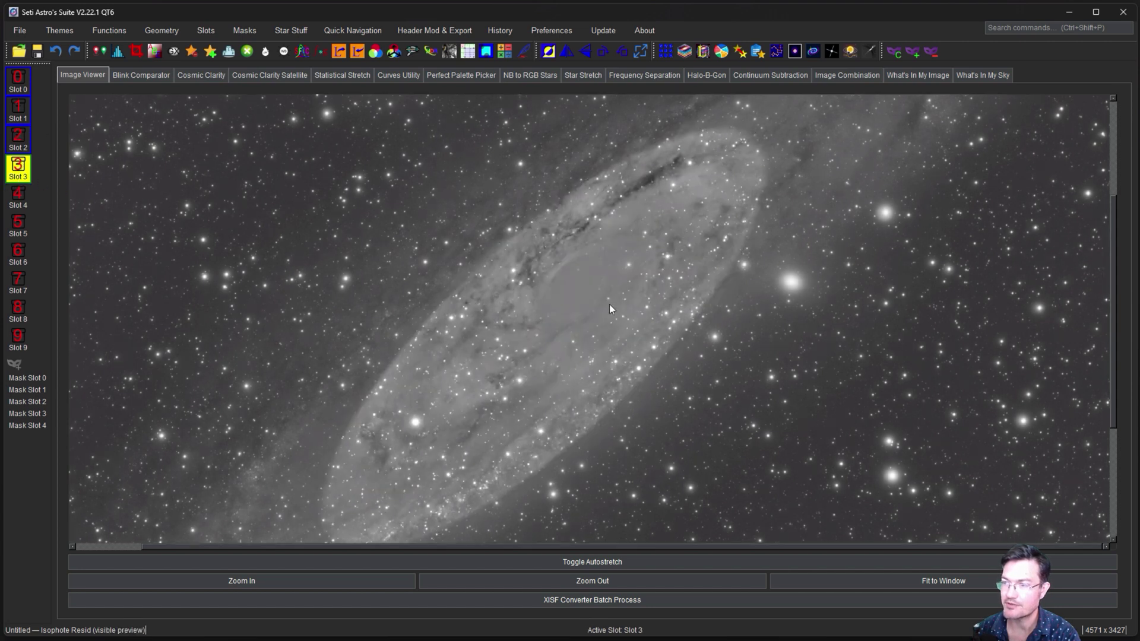
scroll(594, 332, "down", 2)
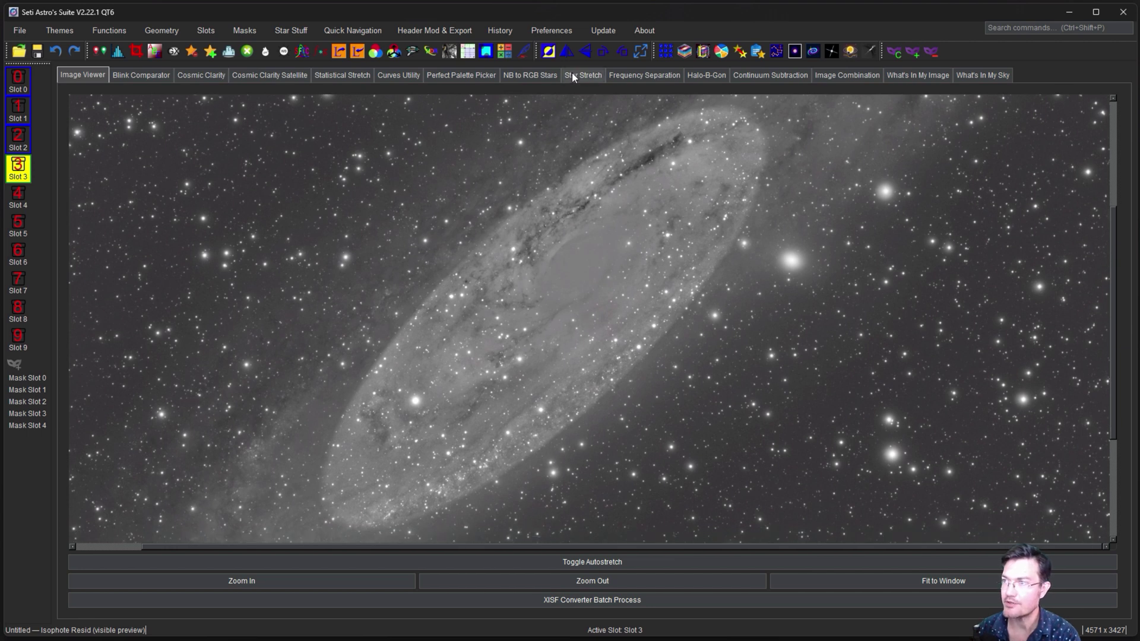
left_click(392, 74)
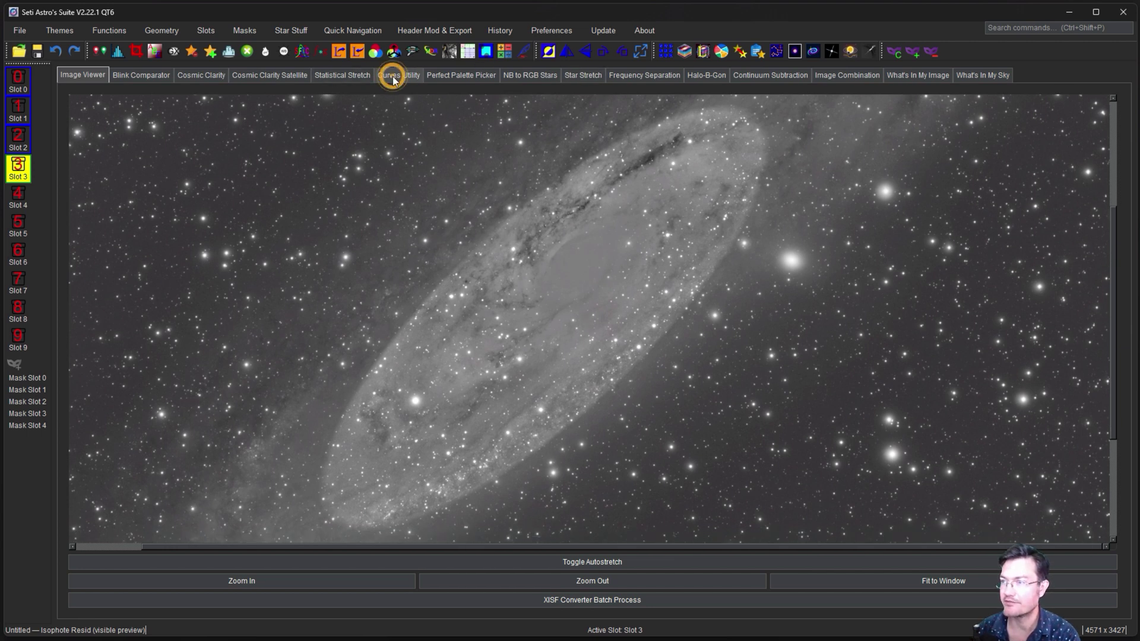
left_click(368, 97)
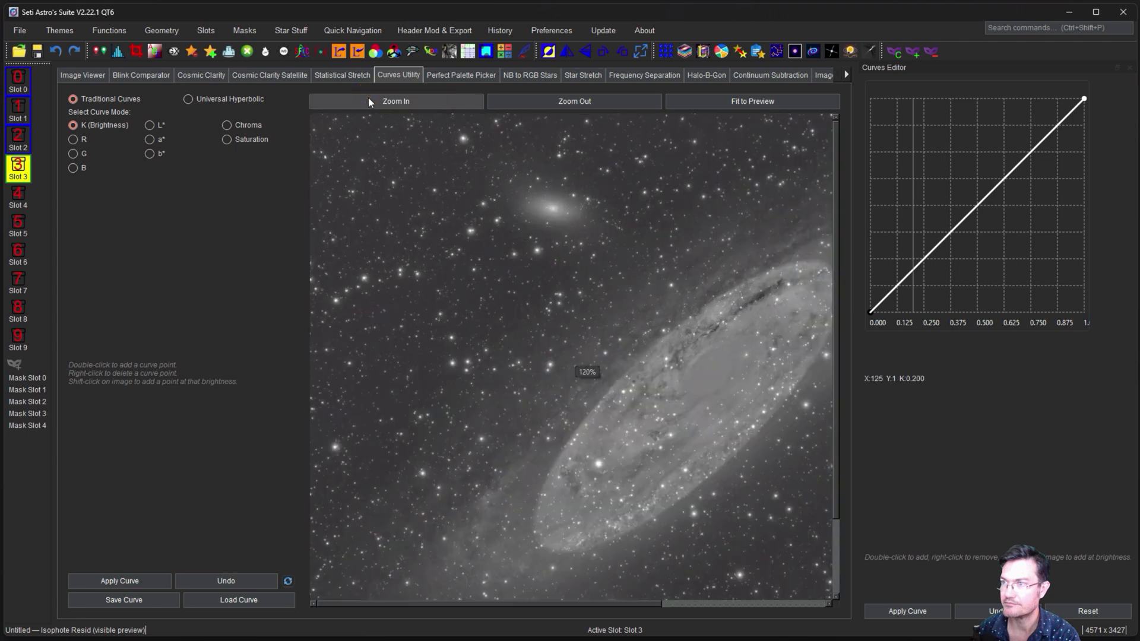
left_click(368, 97)
left_click_drag(648, 446, 344, 137)
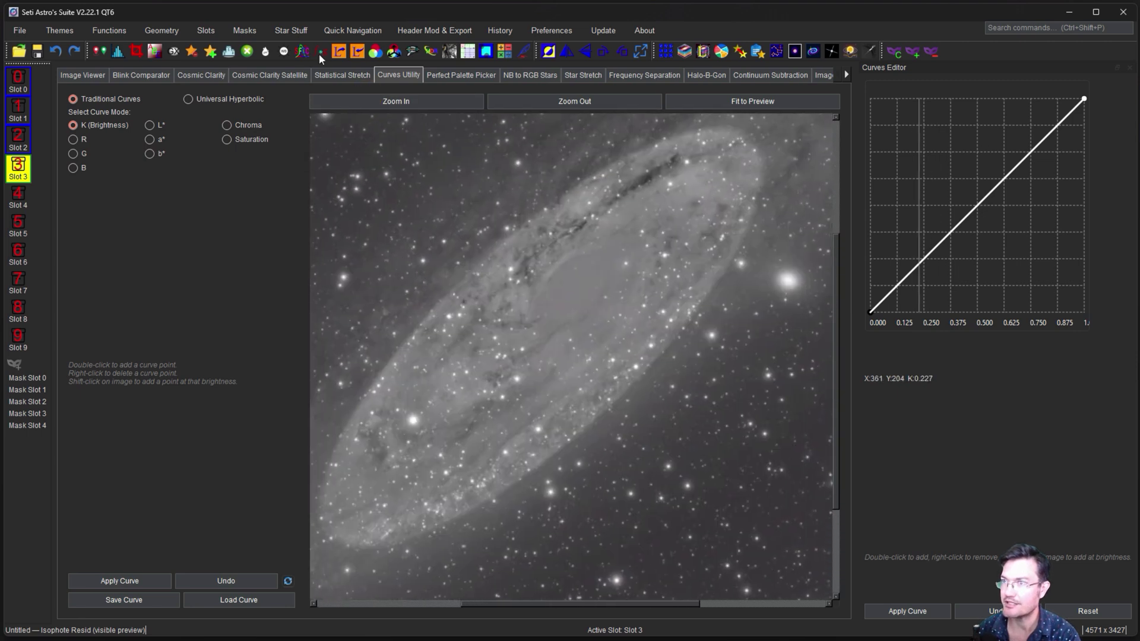
left_click(394, 101)
left_click_drag(589, 405, 529, 307)
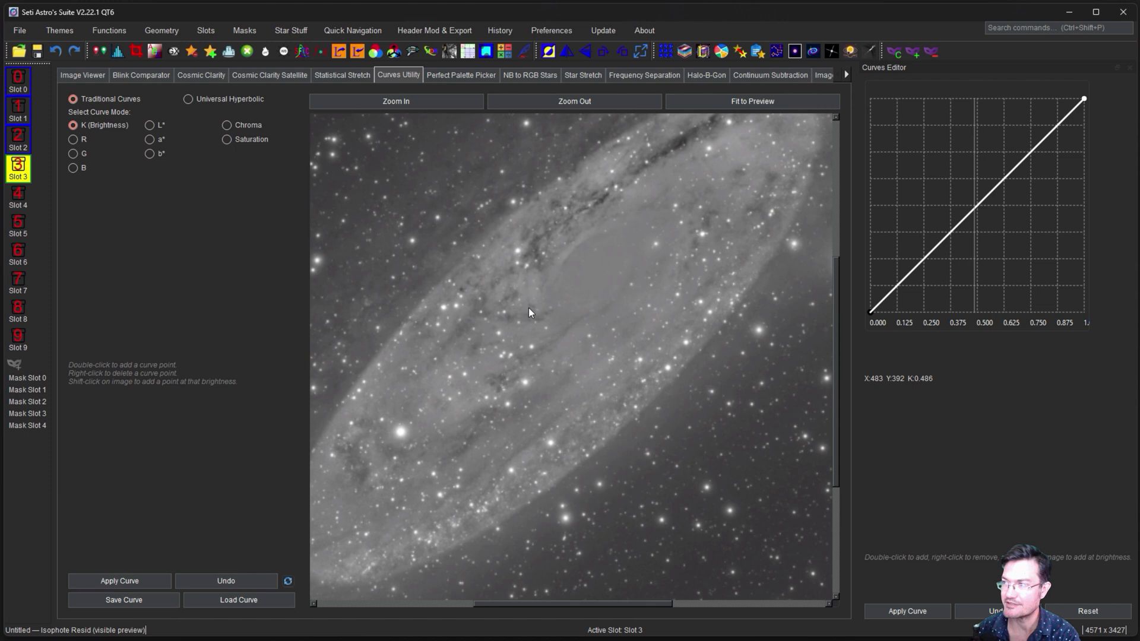
double_click(918, 284)
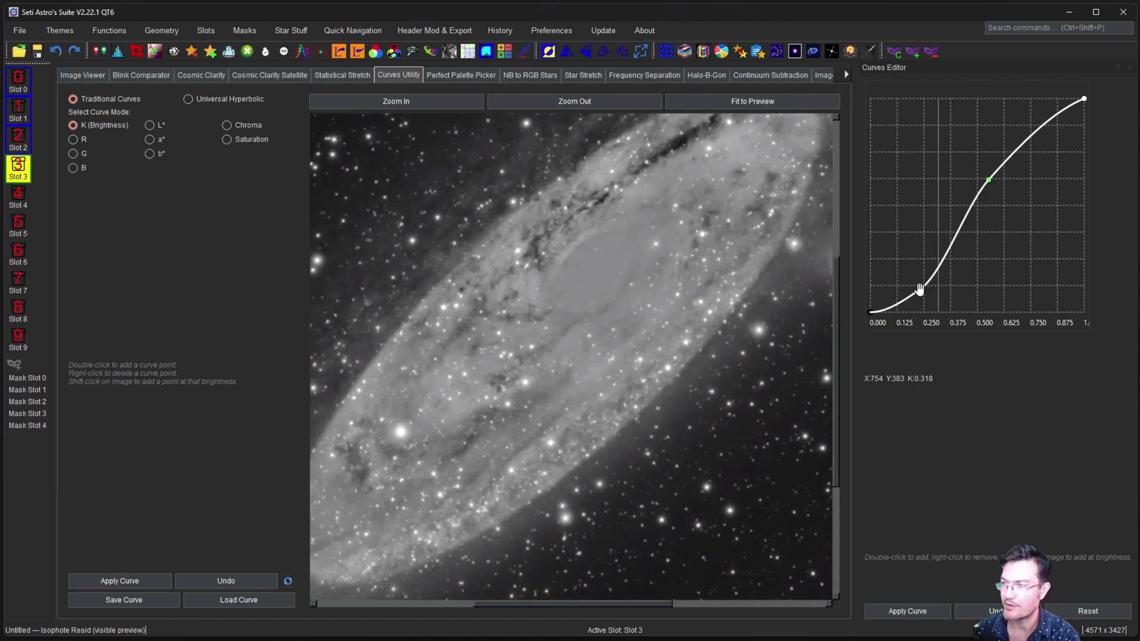
left_click_drag(919, 289, 916, 288)
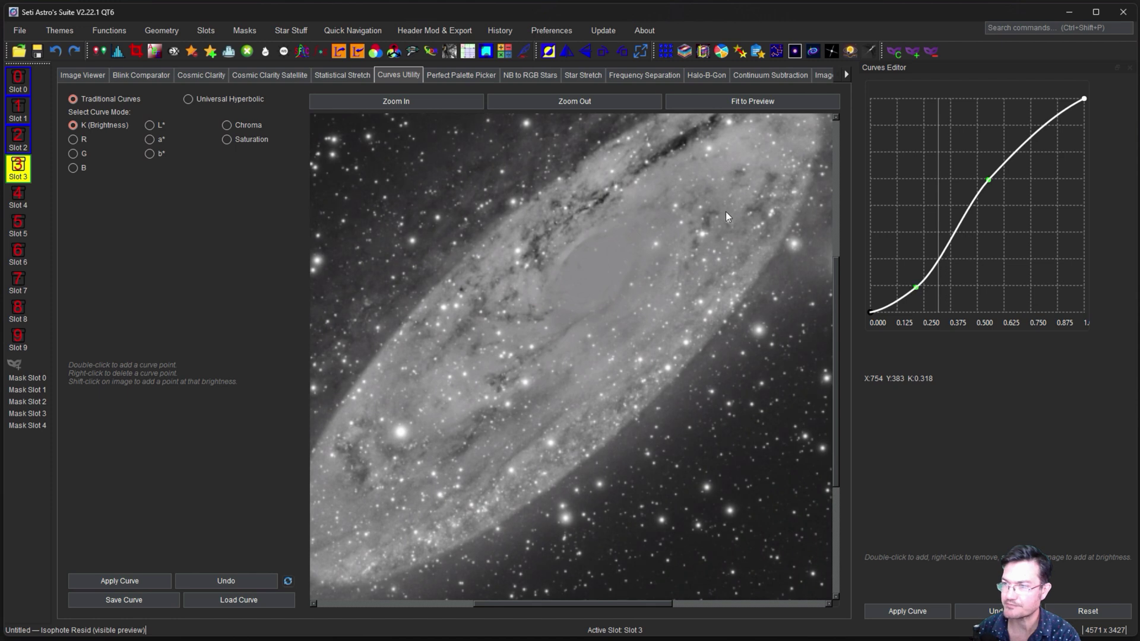
left_click(909, 611)
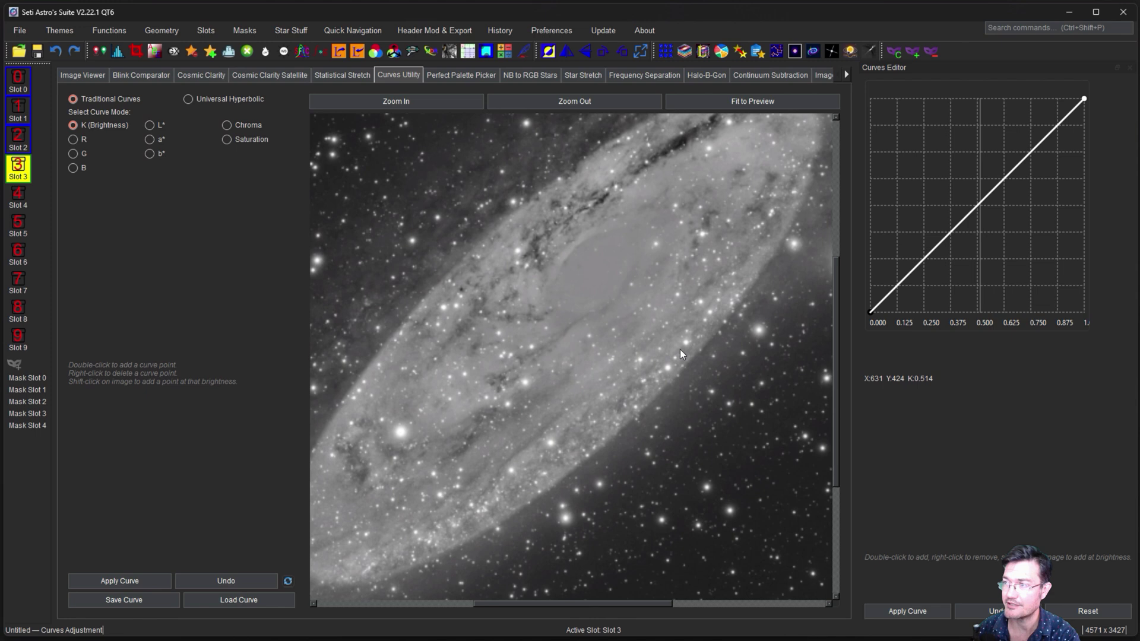
Step: Return to the original galaxy image in Slot 0, apply Mask Slot 0 to it, and open Image Combination
left_click(83, 75)
scroll(651, 377, "up", 2)
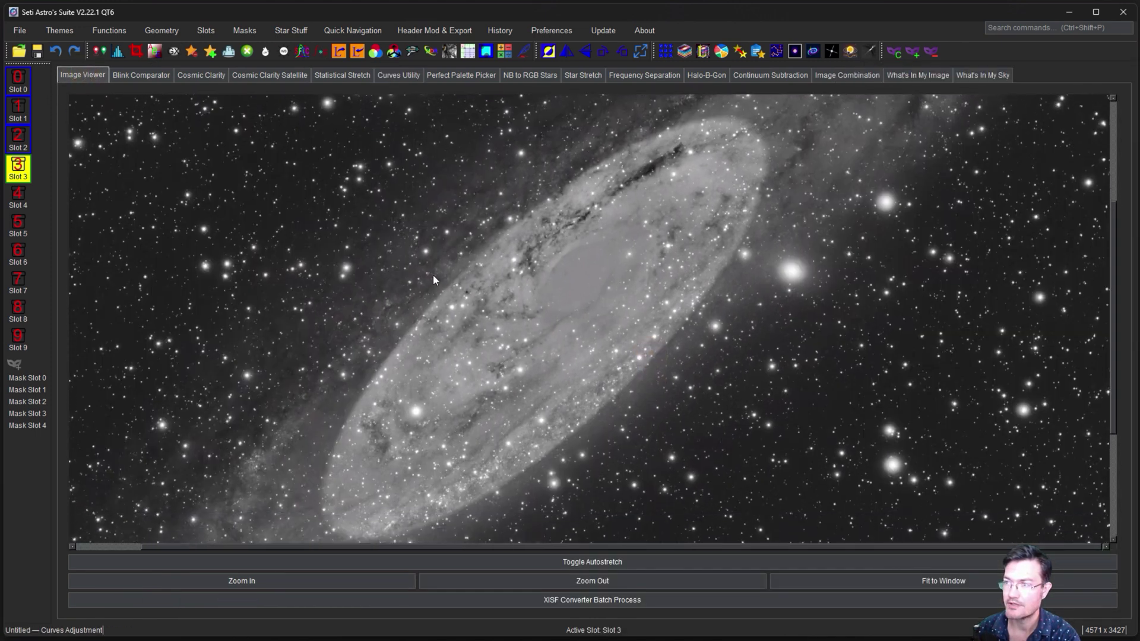
left_click(18, 83)
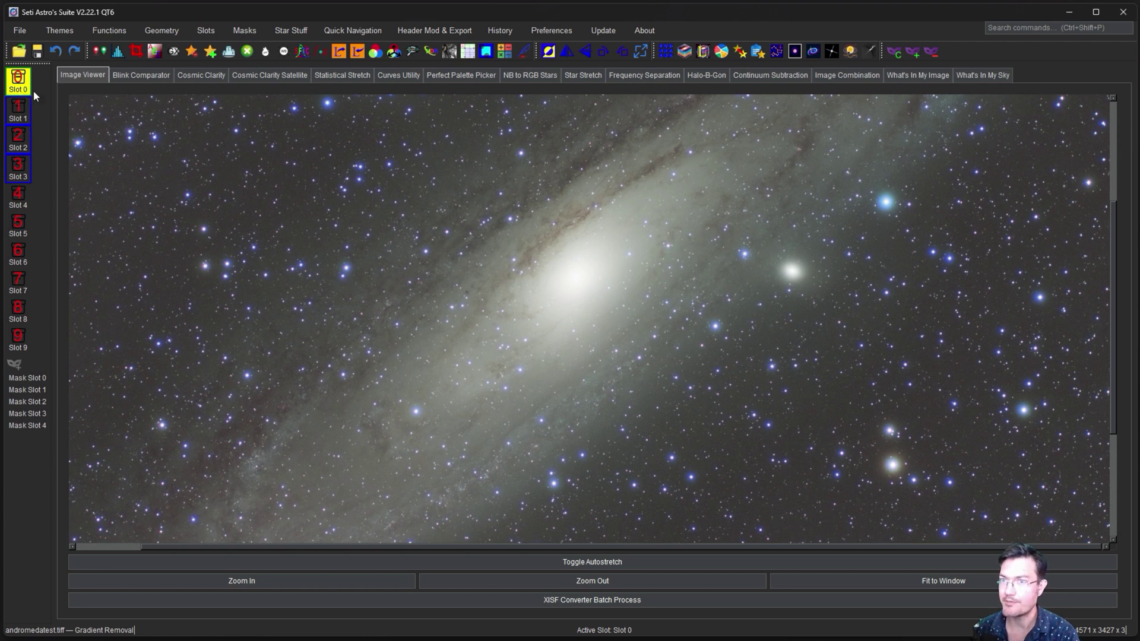
left_click(40, 378)
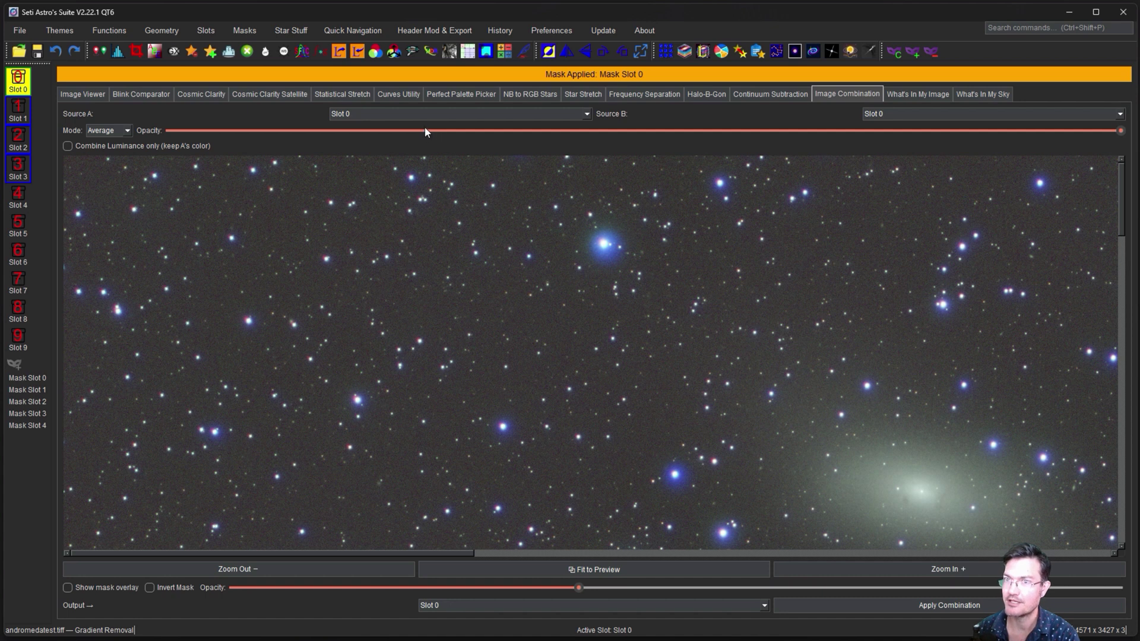
Step: Enable luminance-only combining that keeps Source A's color, and set Source B to the residual in Slot 3
left_click(68, 146)
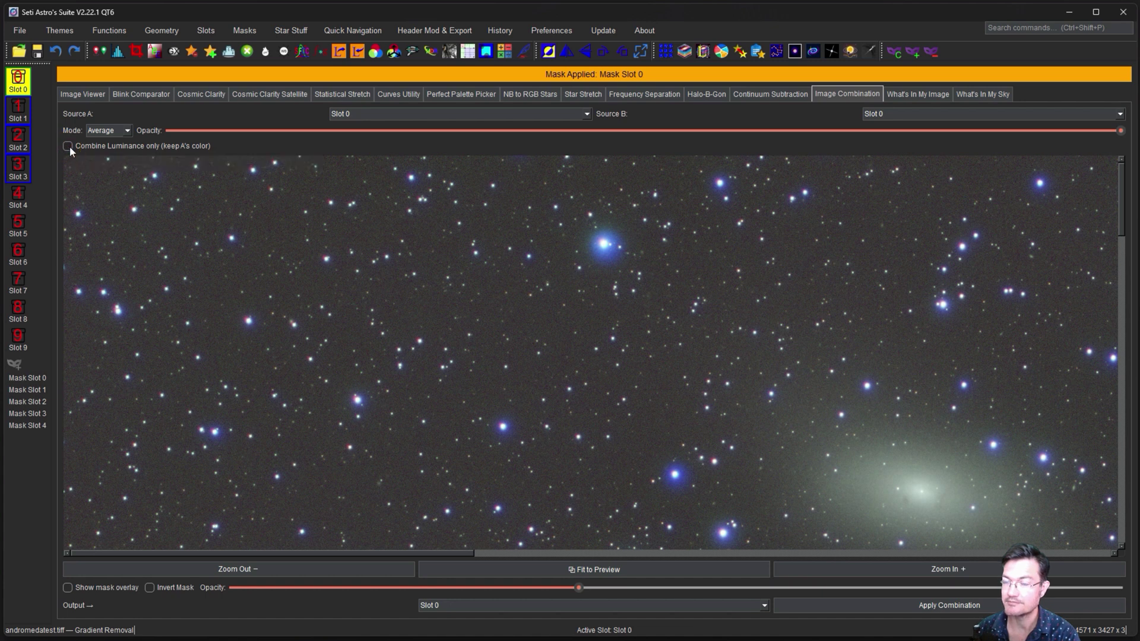
left_click_drag(858, 473, 598, 364)
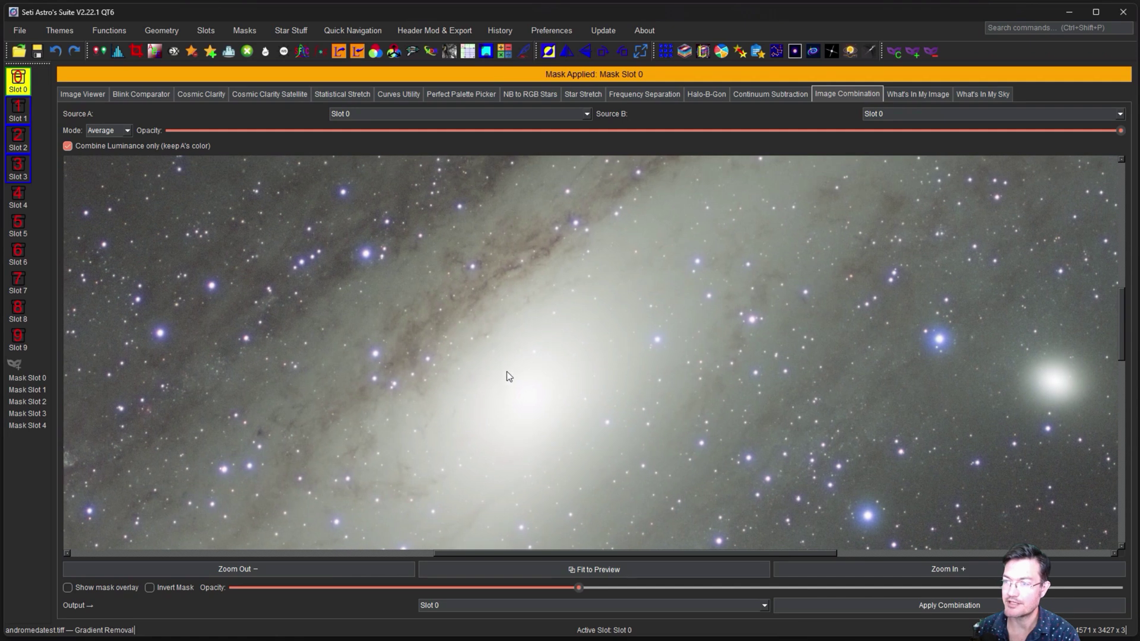
left_click_drag(508, 375, 558, 314)
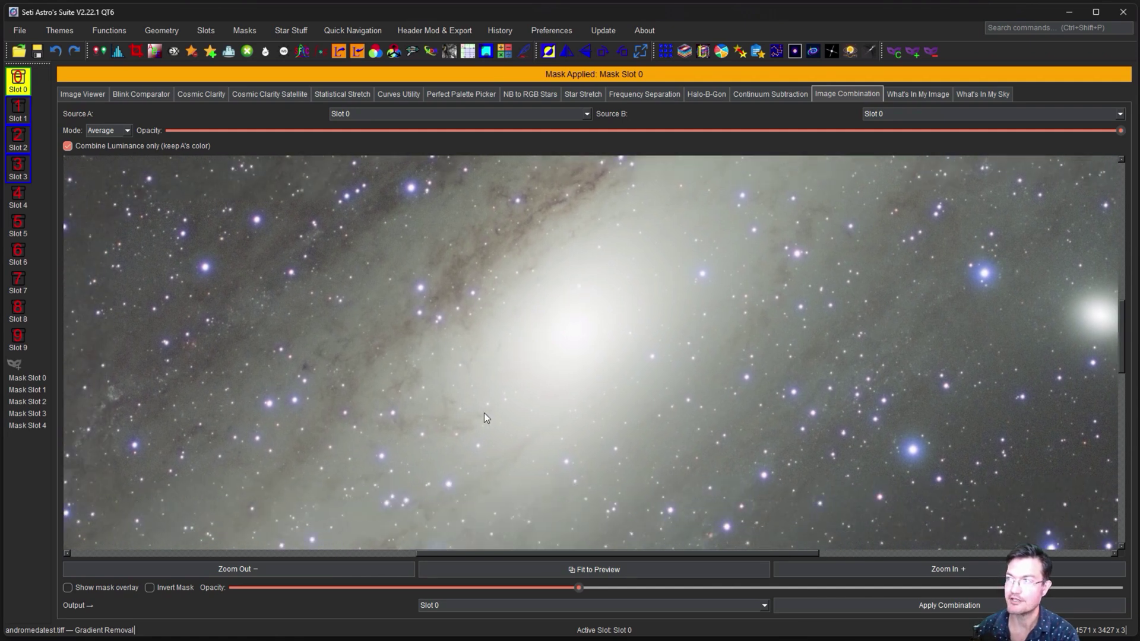
left_click(876, 113)
left_click(874, 153)
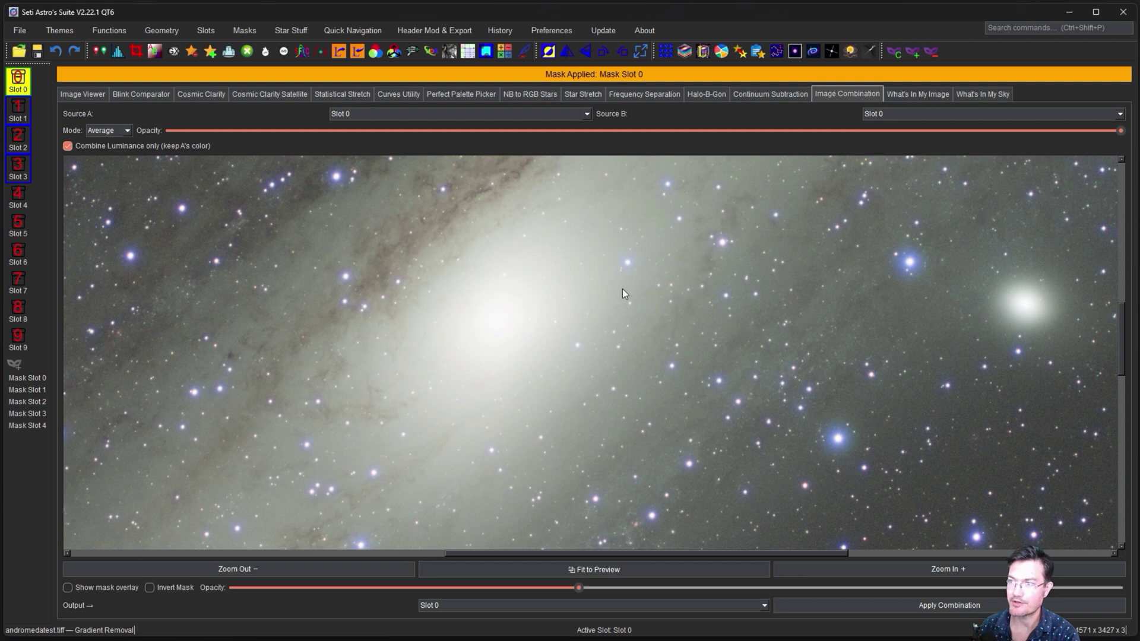
Step: Inspect the averaged preview around the galaxy core and change the combination mode to Blend
left_click_drag(584, 318, 666, 280)
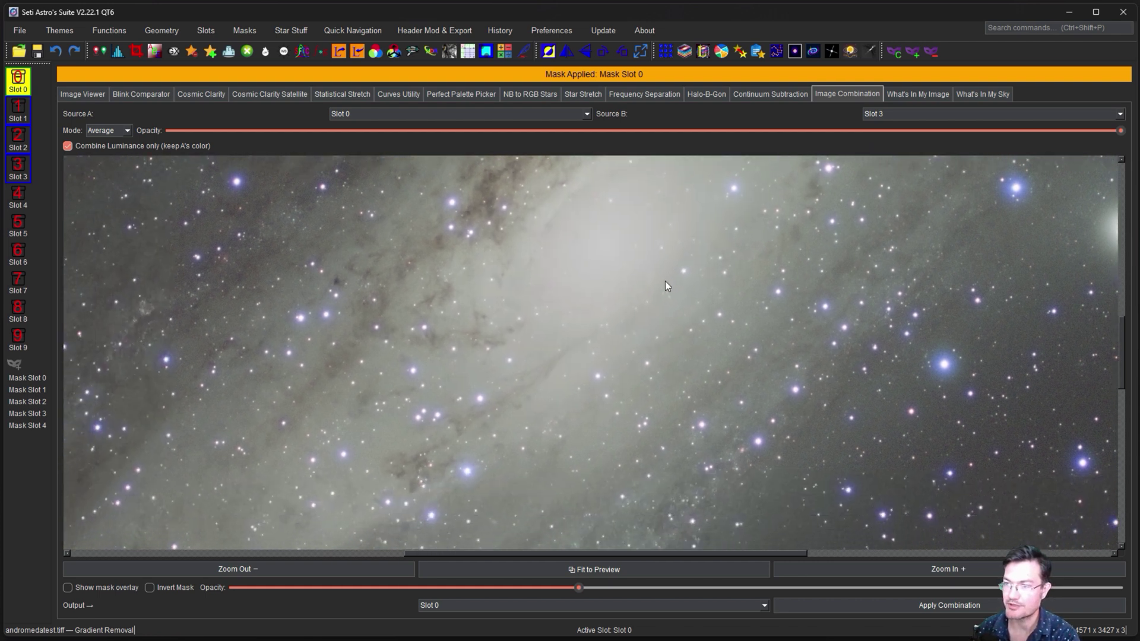
left_click_drag(617, 346, 557, 398)
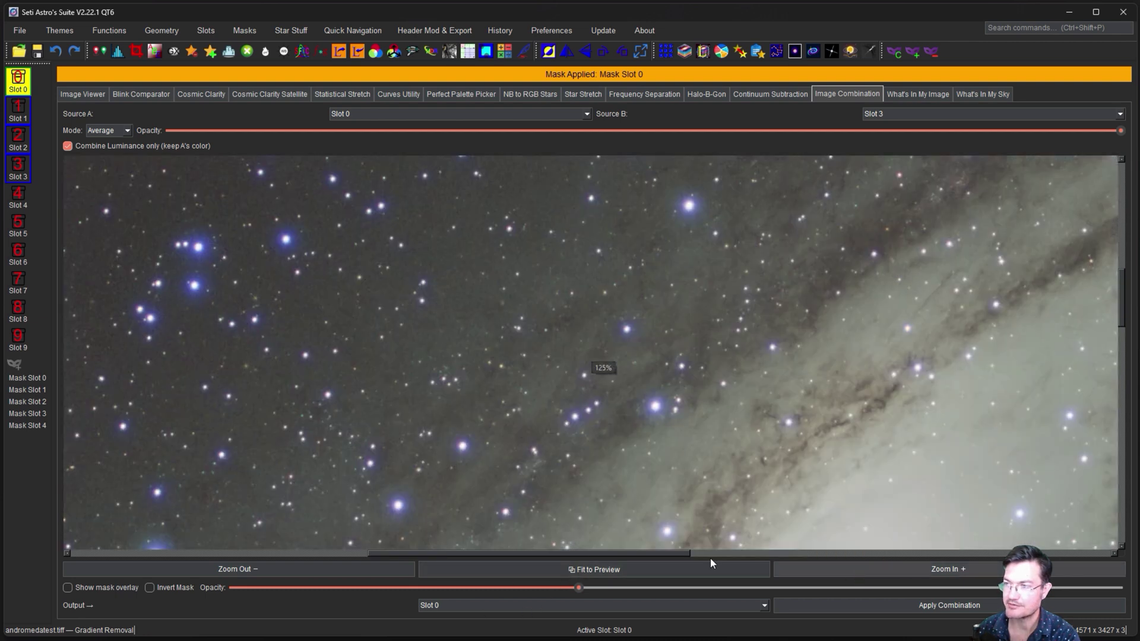
left_click(871, 571)
left_click(372, 569)
left_click(372, 569)
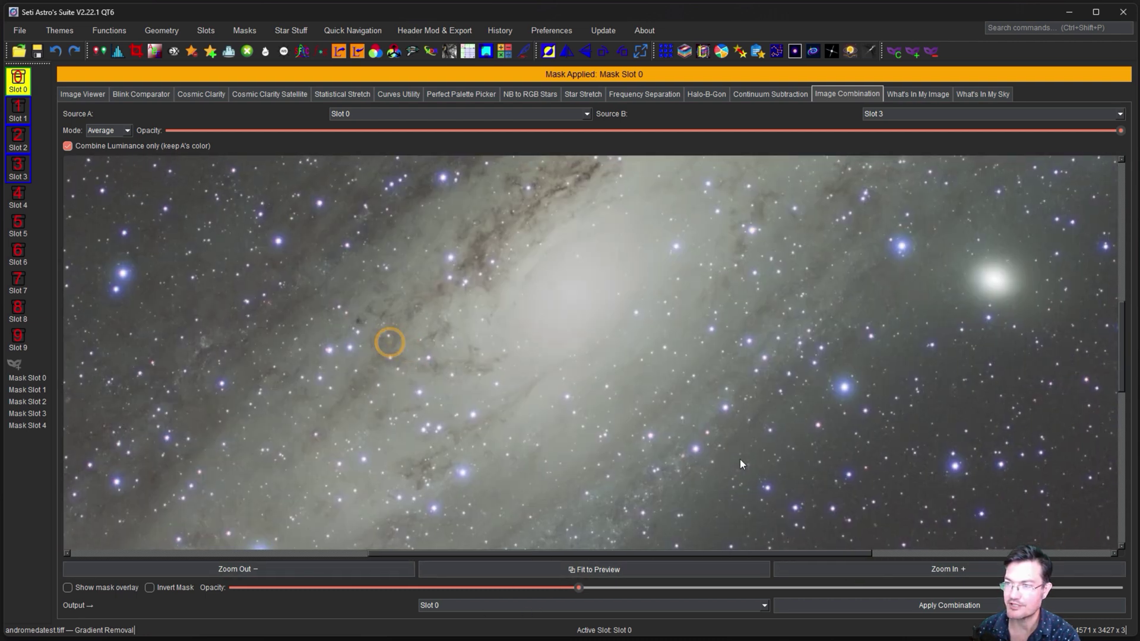
left_click_drag(740, 458, 572, 398)
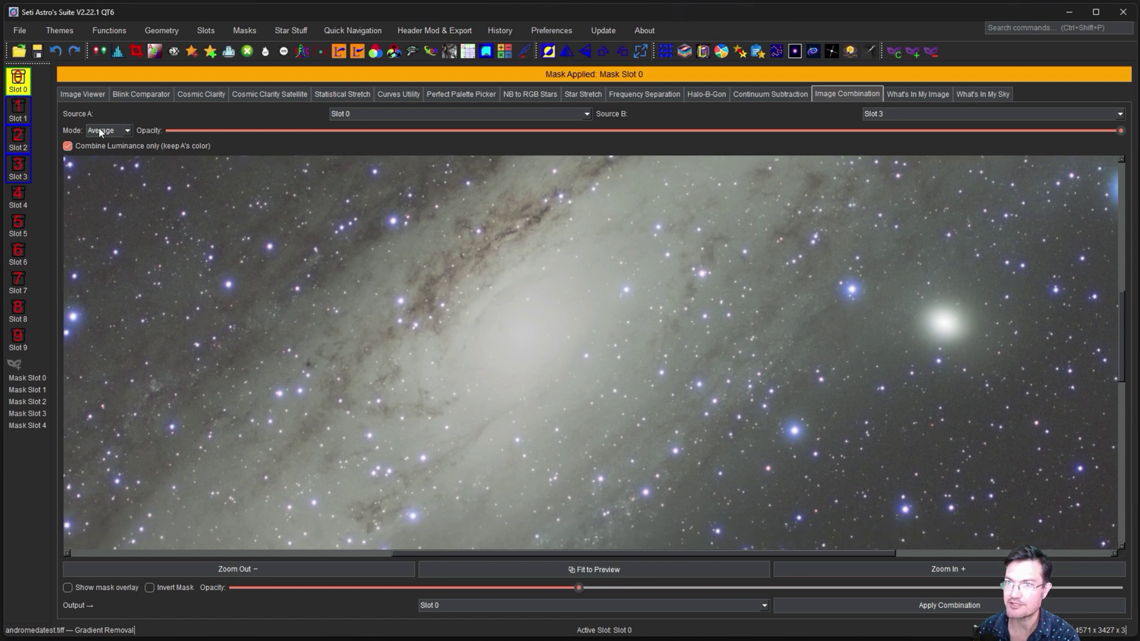
left_click(117, 130)
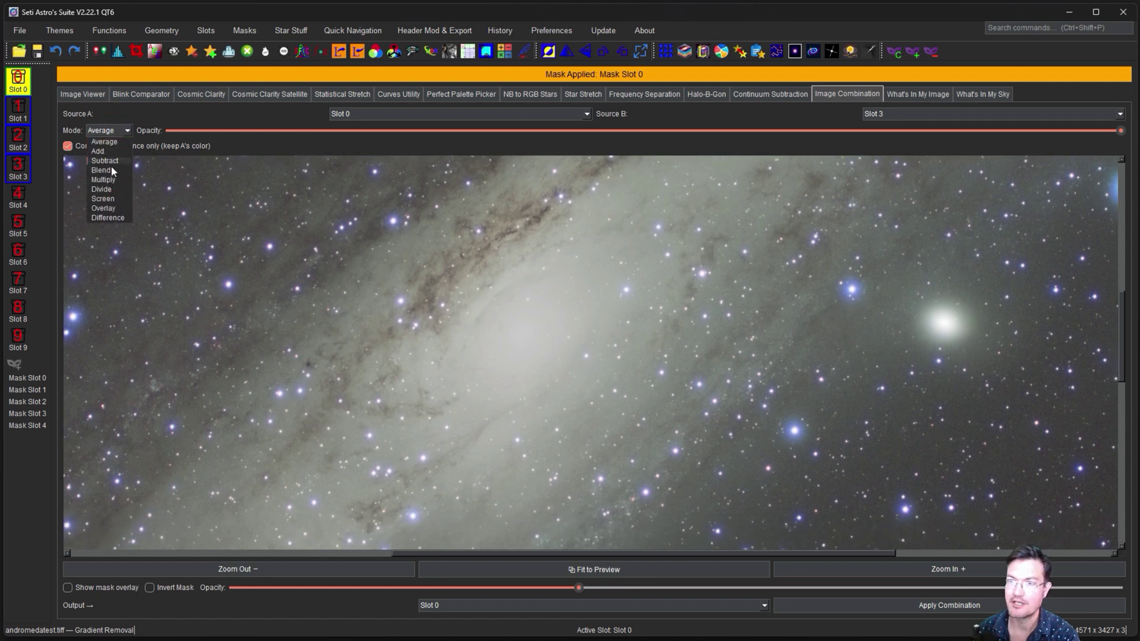
key("Escape")
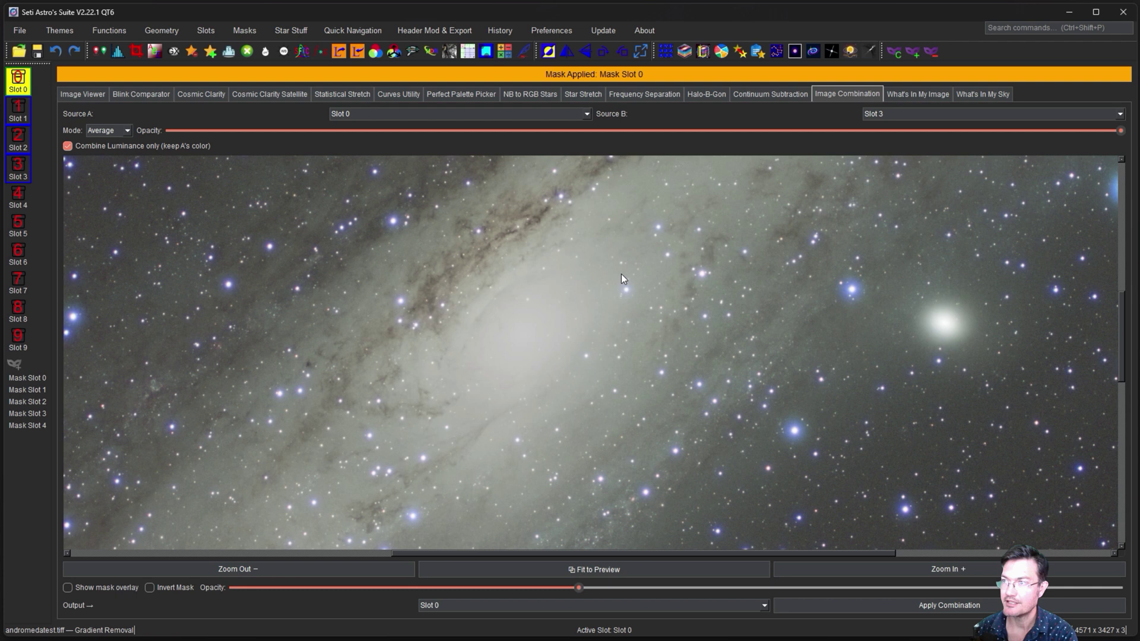
key("Down")
left_click_drag(625, 341, 641, 336)
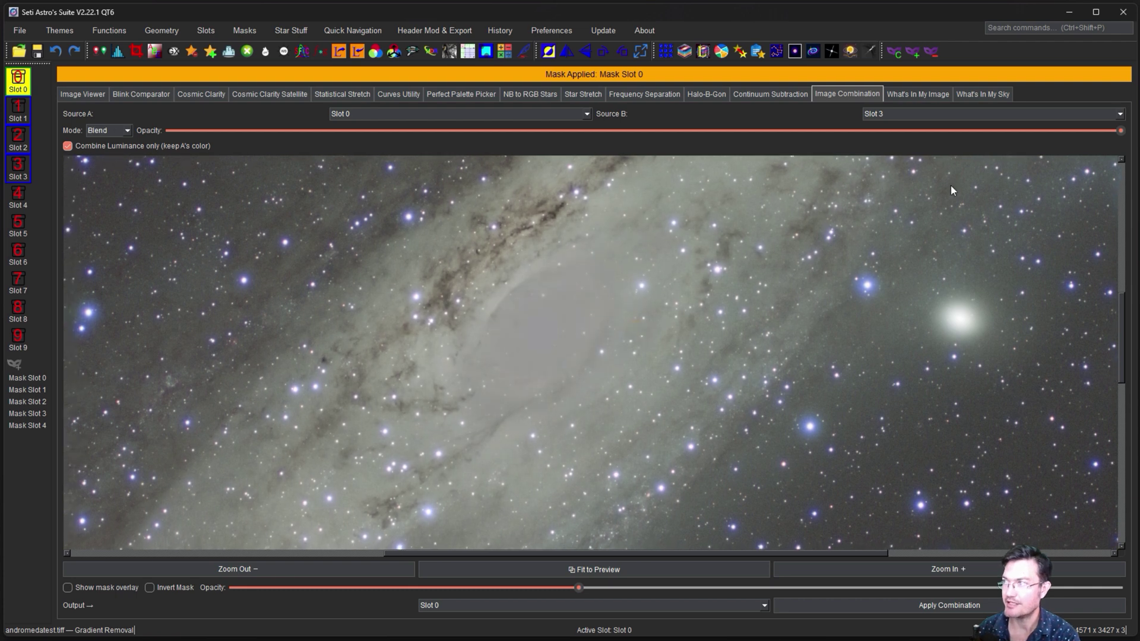
Step: Compare the blend of the galaxy core at about half, zero and full opacity
left_click(619, 131)
left_click_drag(601, 312, 621, 218)
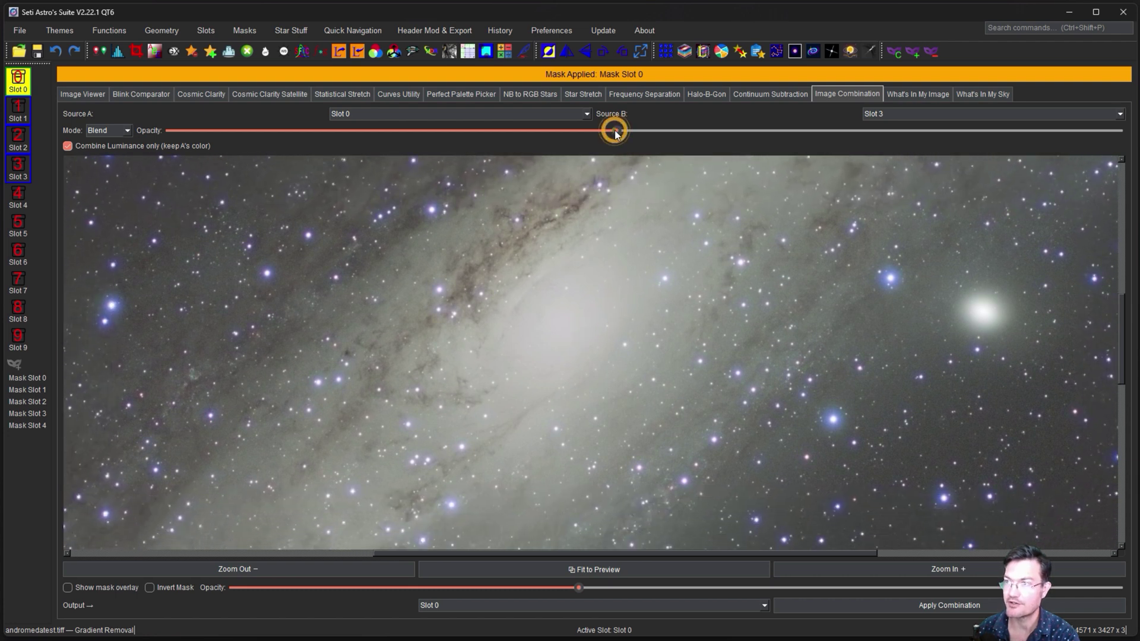
left_click_drag(616, 131, 154, 133)
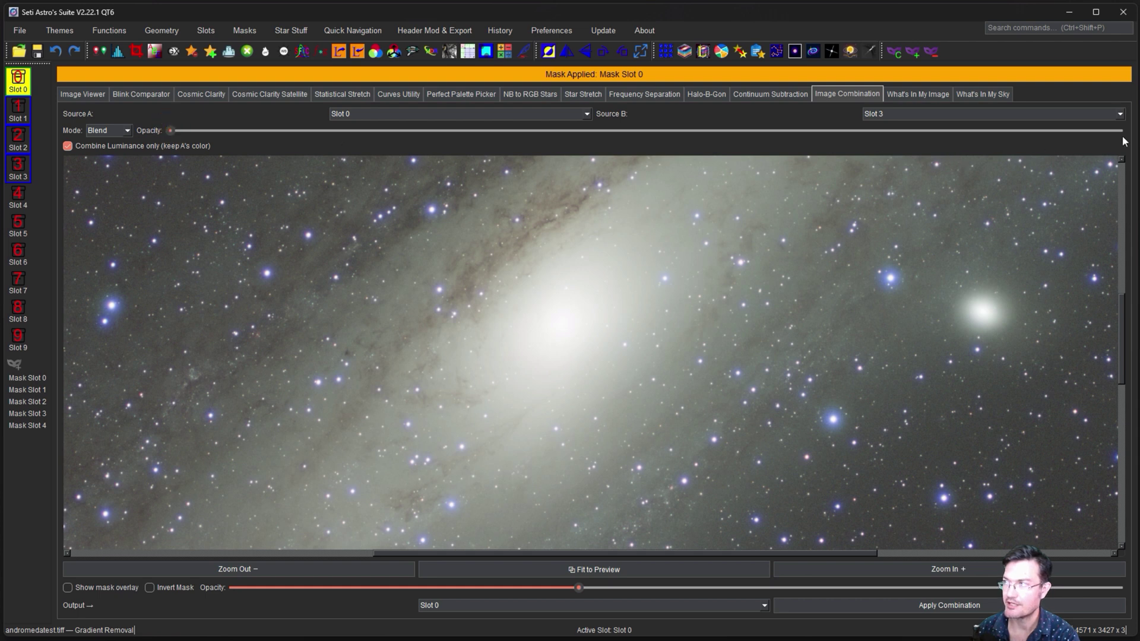
key("Right")
key("End")
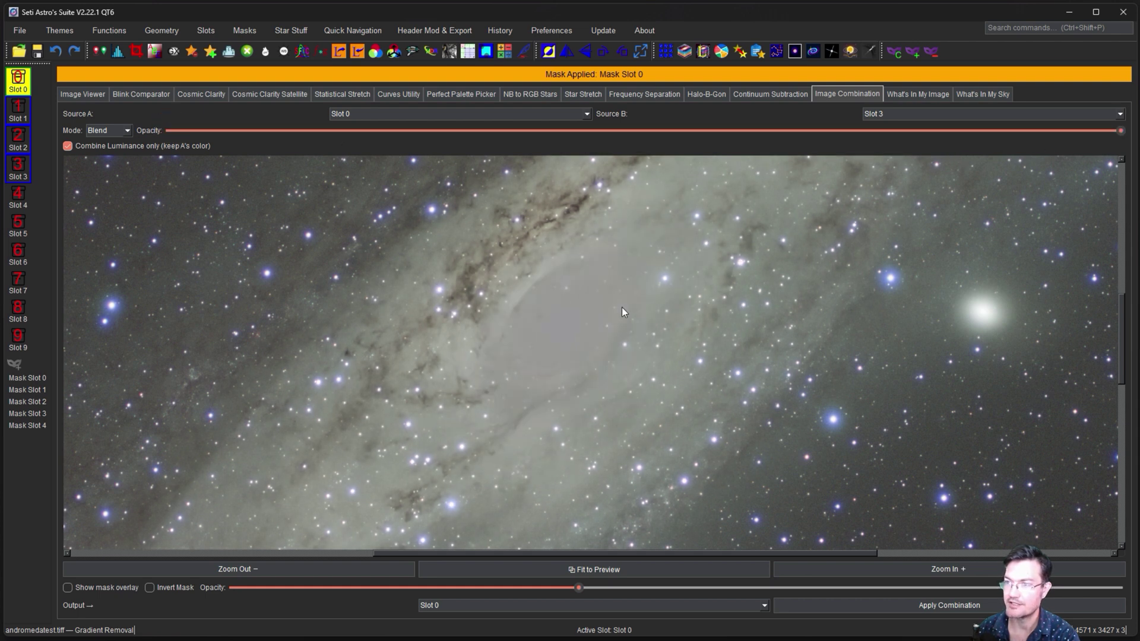
Step: Reduce the Blend opacity from full to about half and inspect the galaxy core in the preview
left_click_drag(618, 374, 561, 383)
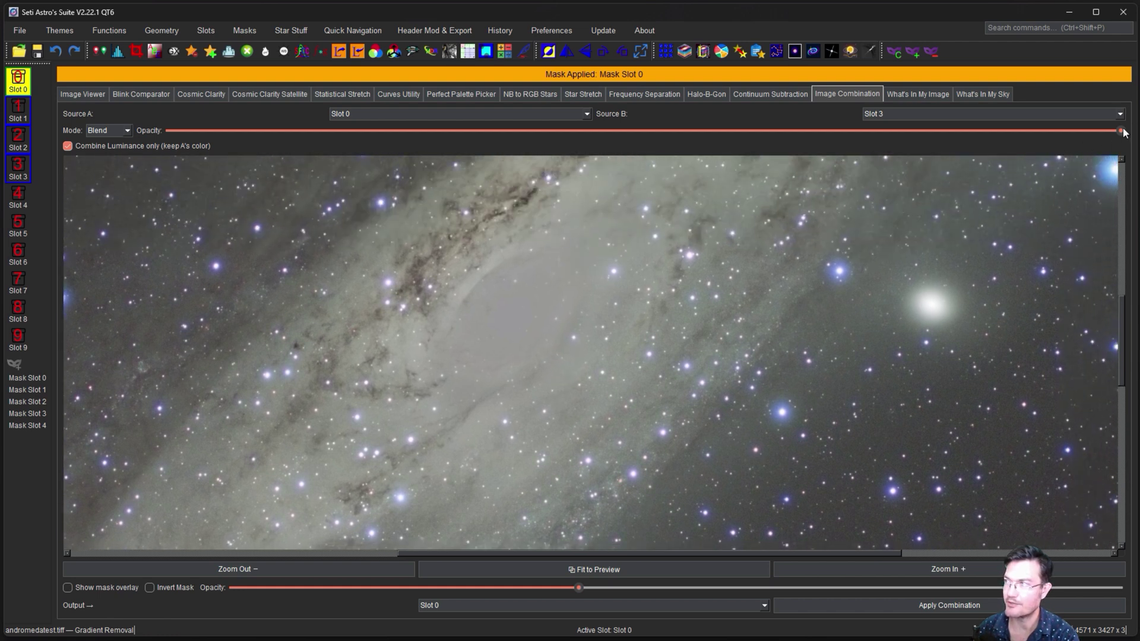
left_click(621, 128)
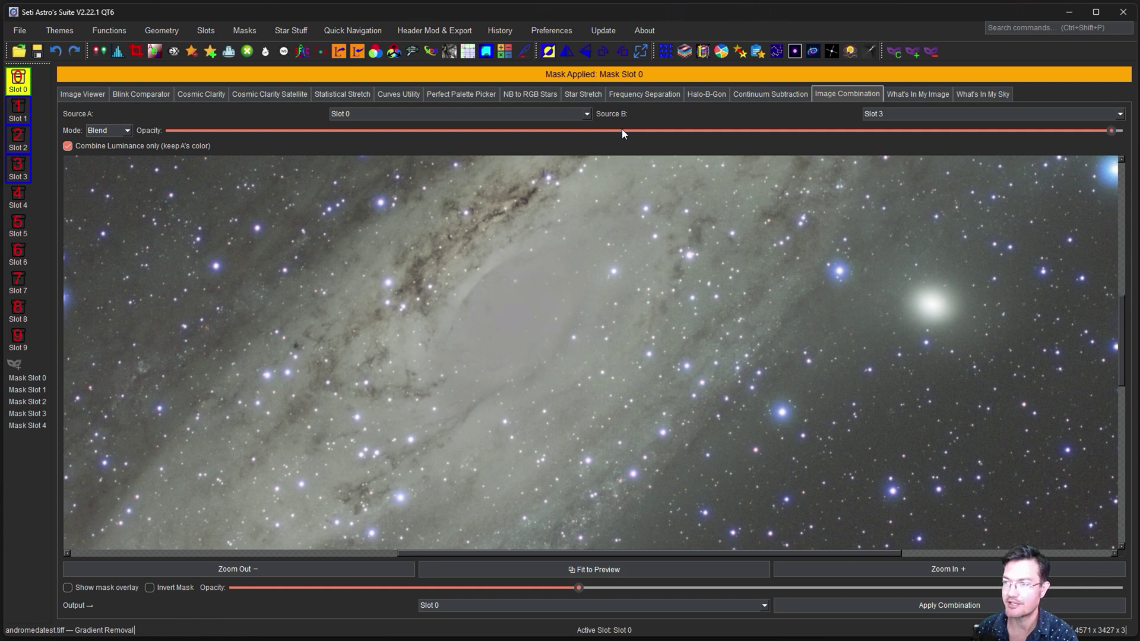
left_click(622, 128)
left_click_drag(598, 319, 601, 290)
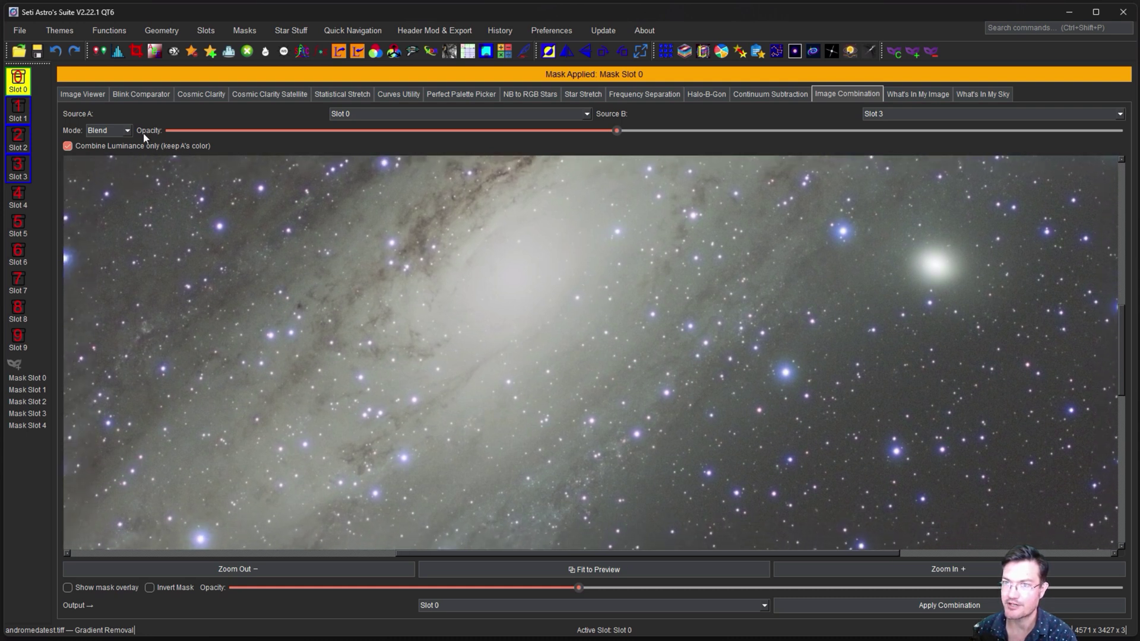
Step: Try the Screen combination mode on the galaxy core at about half and three-quarters opacity
left_click(123, 129)
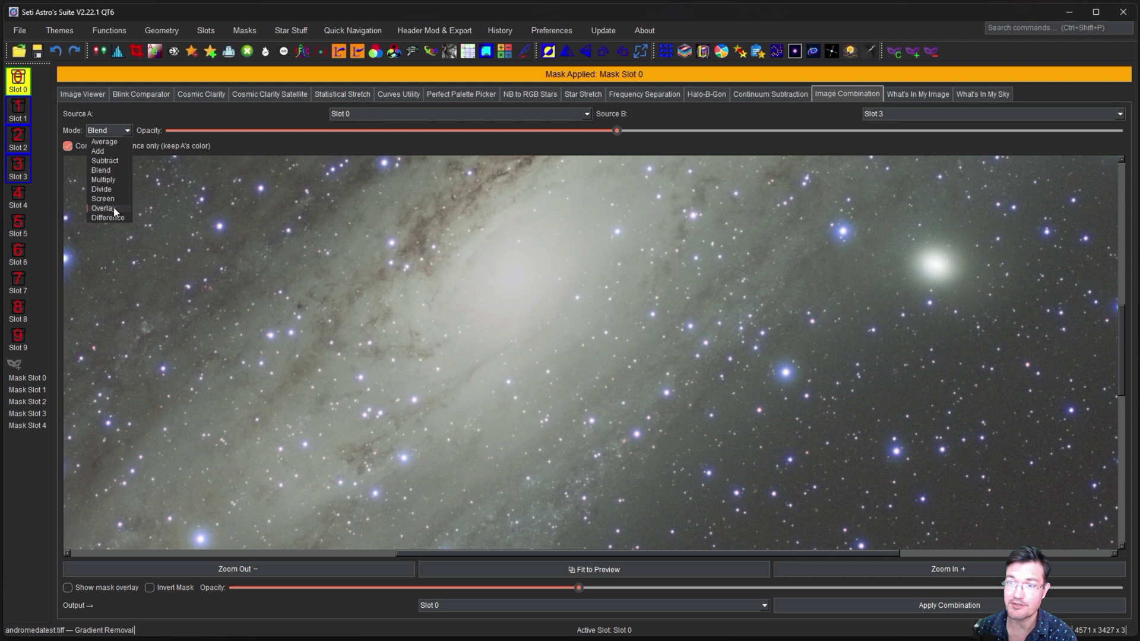
left_click(102, 170)
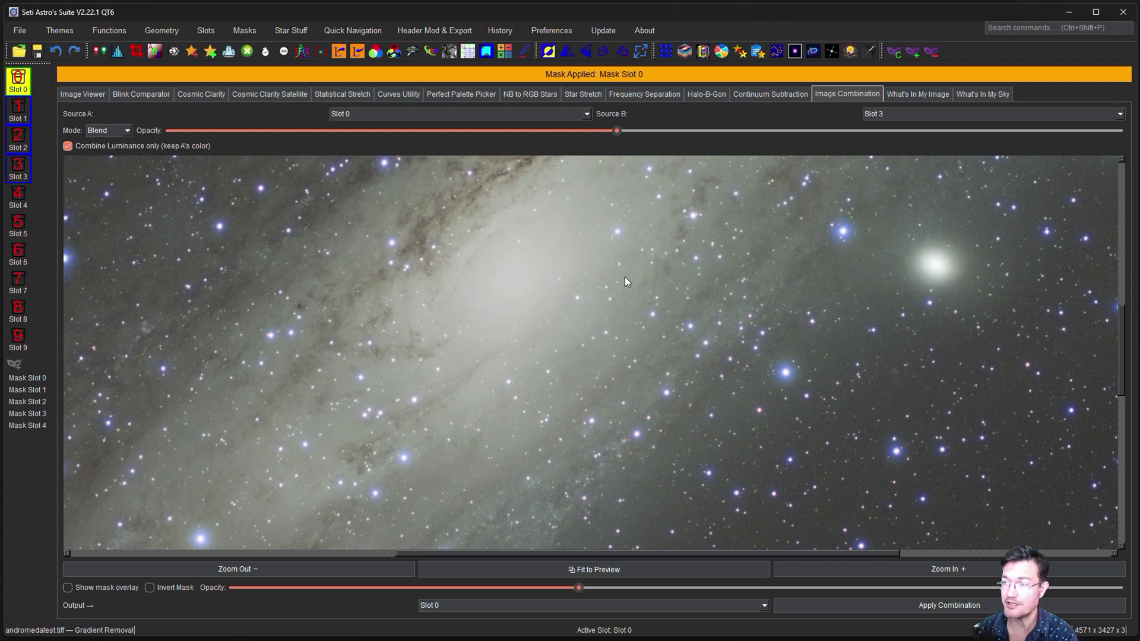
key("Down")
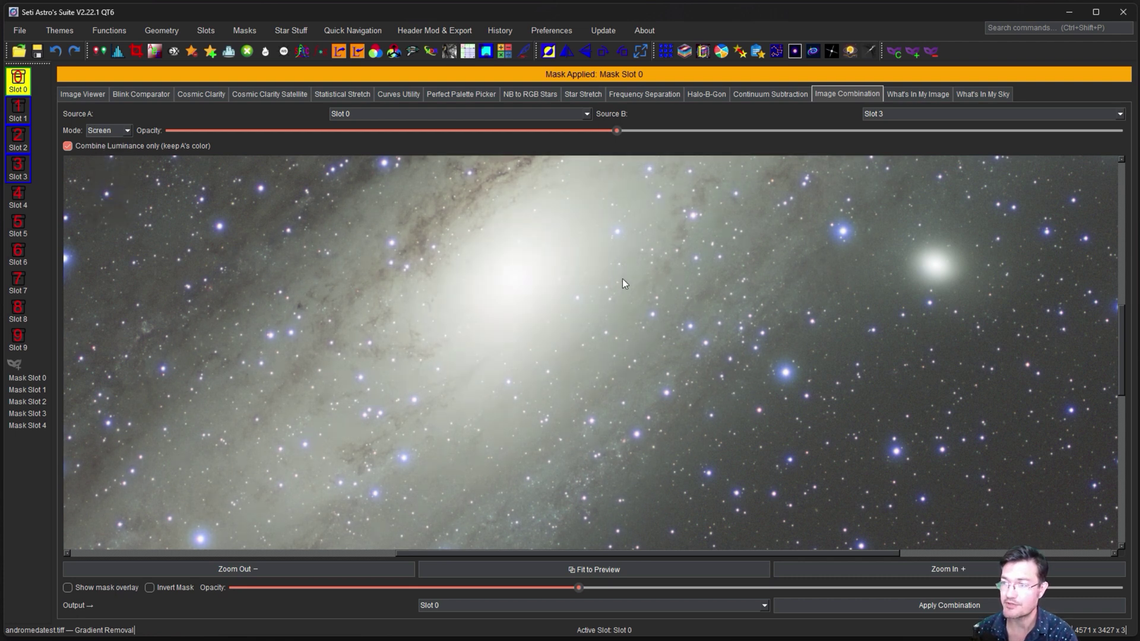
left_click_drag(624, 279, 648, 319)
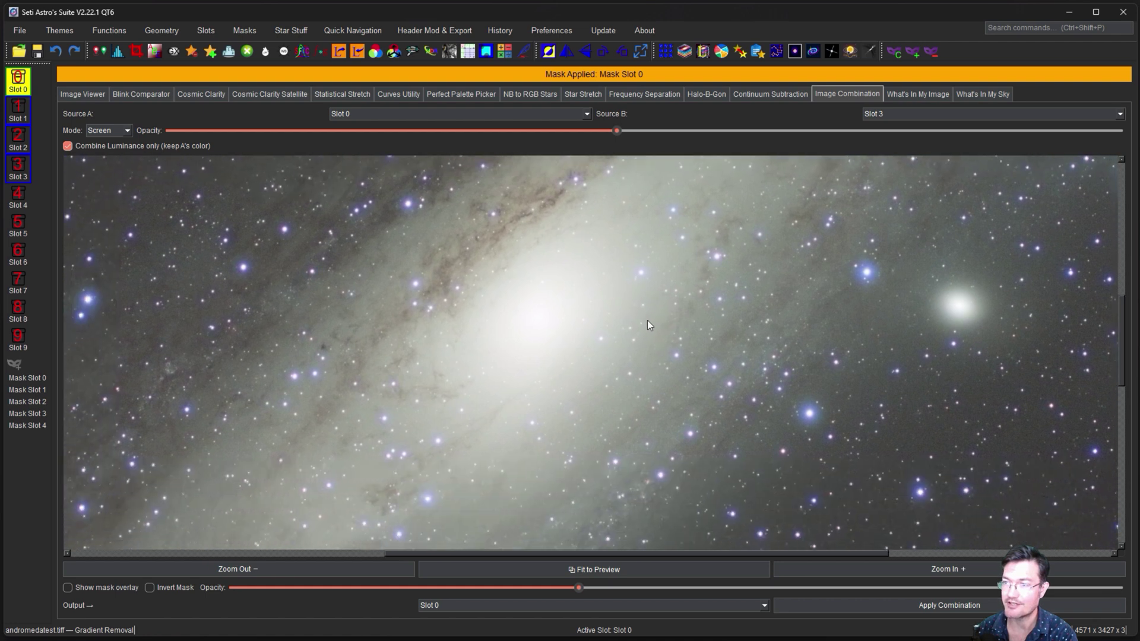
left_click(616, 129)
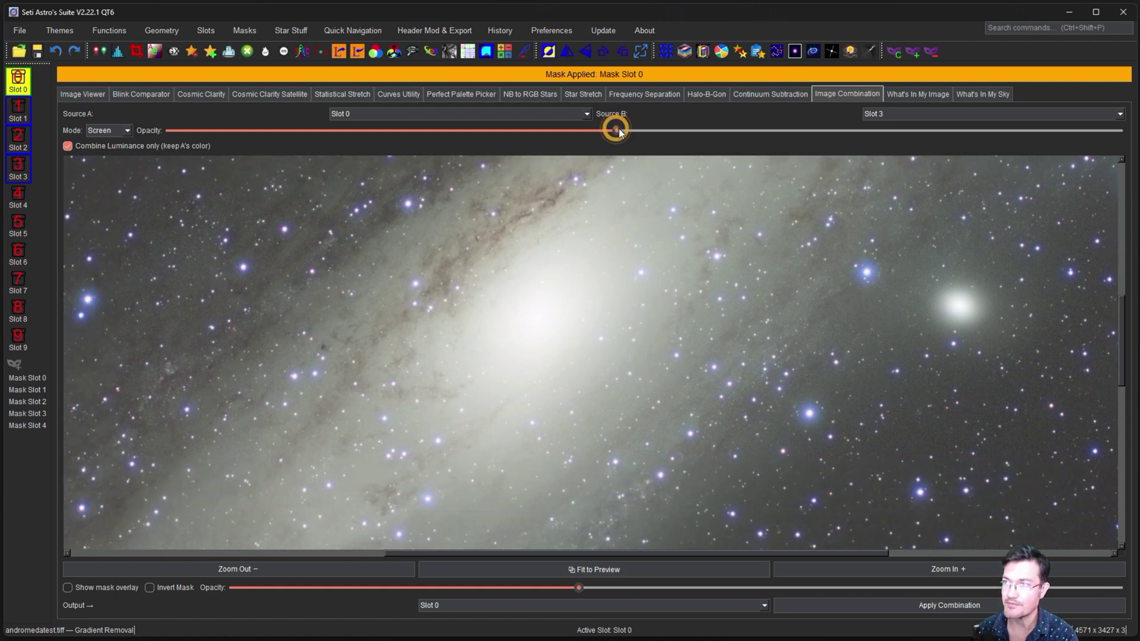
key("Right")
left_click(905, 133)
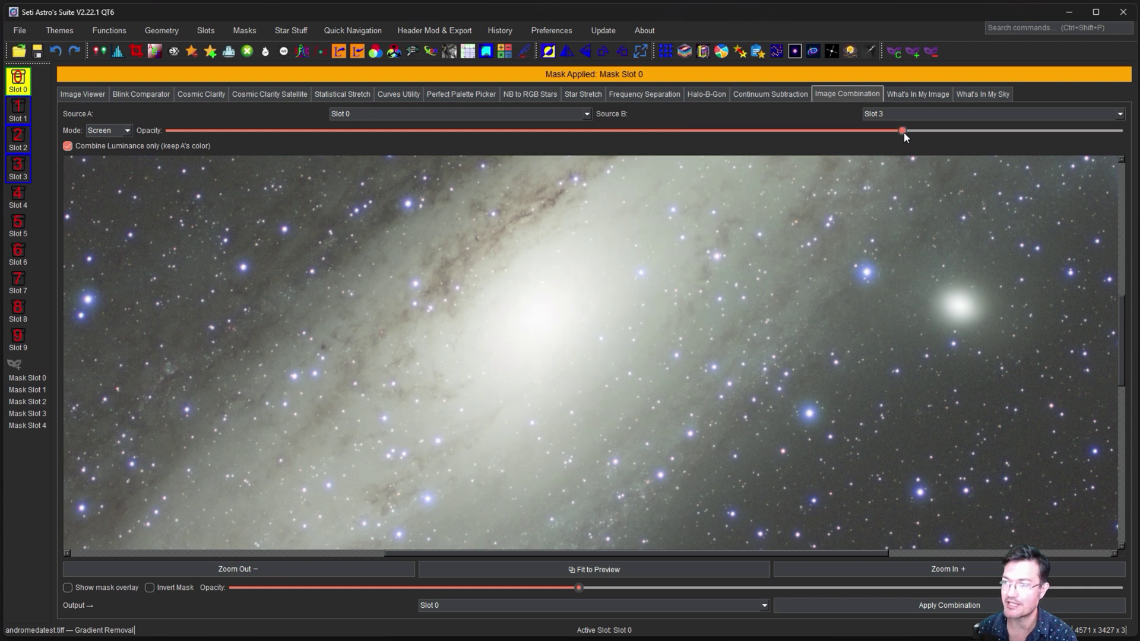
left_click_drag(667, 334, 710, 222)
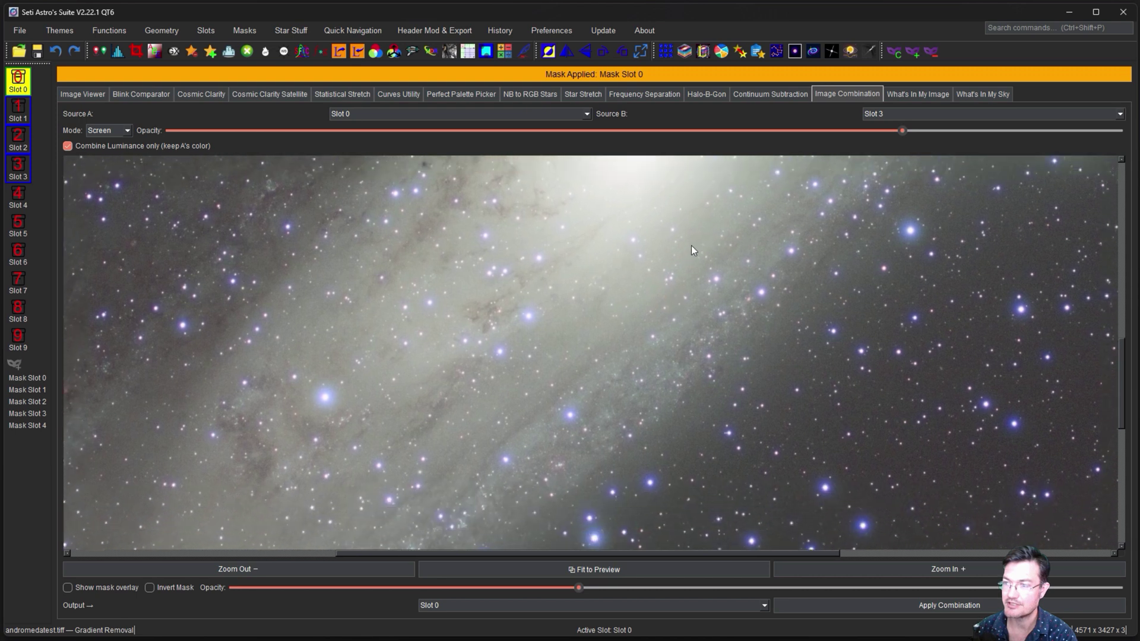
Step: Lower the combination opacity to about 40 percent and set the mode back to Blend
left_click_drag(903, 130, 550, 394)
left_click(125, 130)
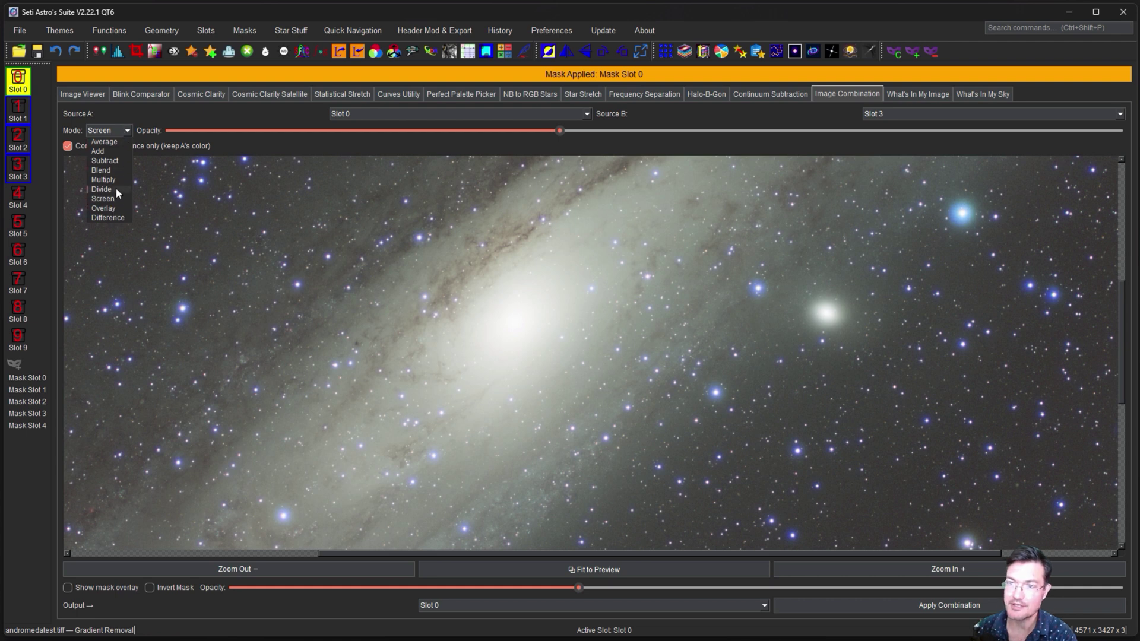
left_click(624, 309)
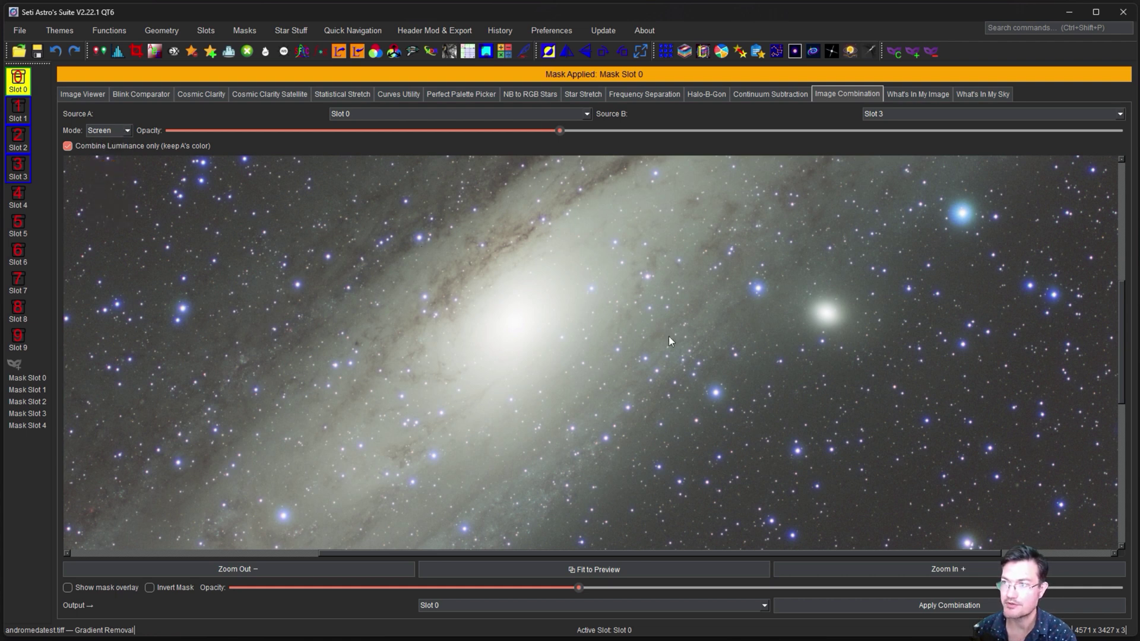
key("b")
mouse_move(669, 336)
left_mouse_down()
mouse_move(684, 266)
mouse_move(661, 347)
left_mouse_up()
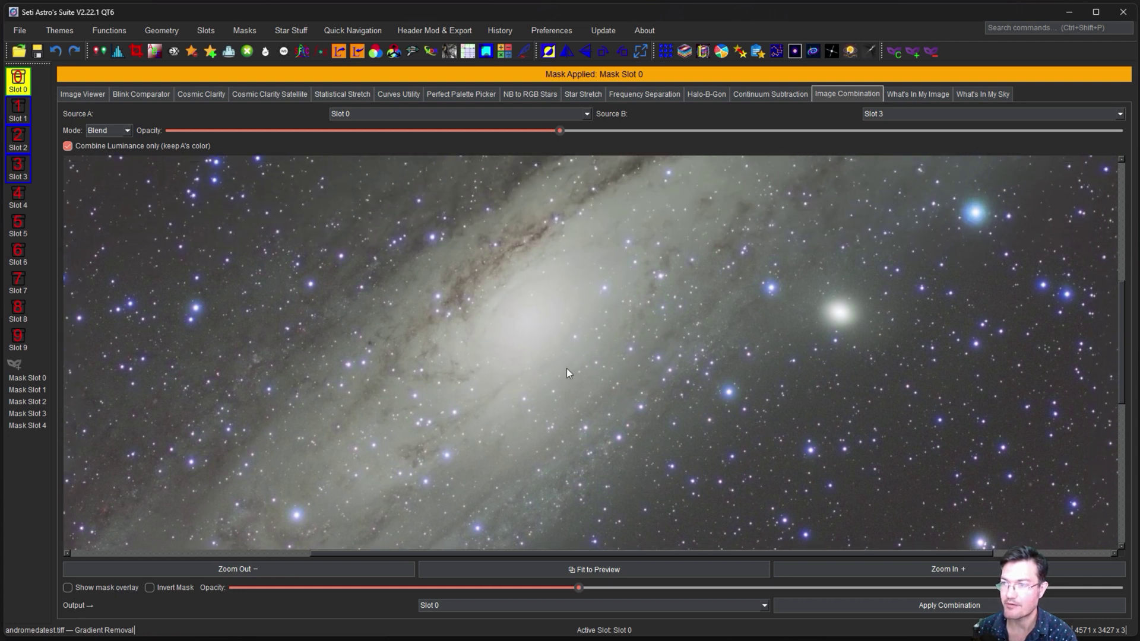
Step: Check the blended core up close, set the output to Slot 4, and apply the combination
left_click_drag(567, 369, 566, 341)
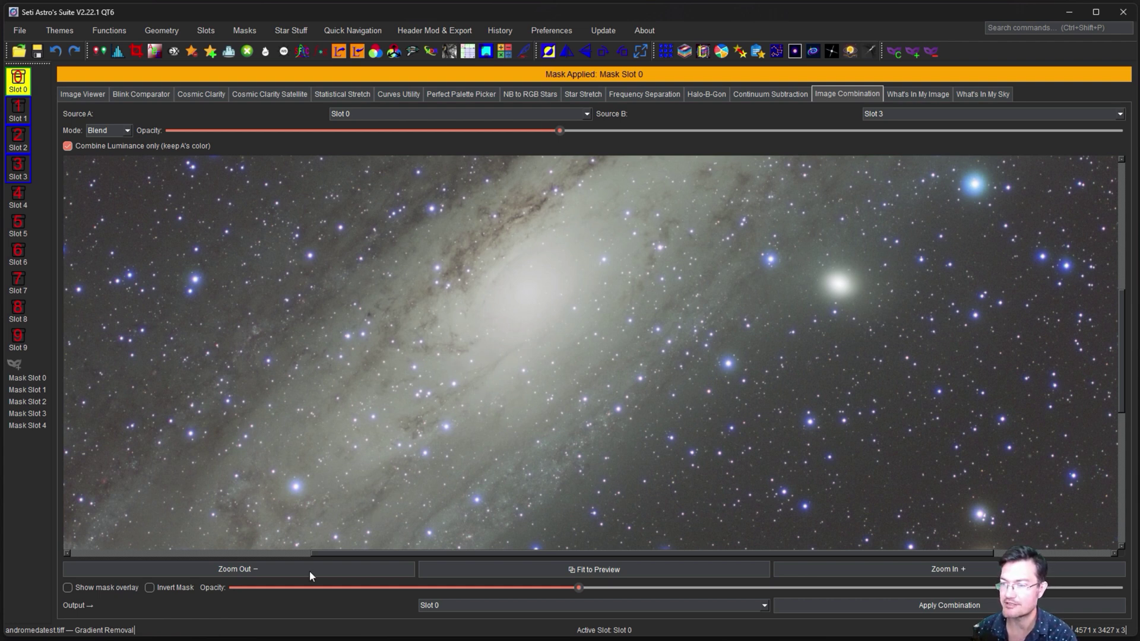
left_click(870, 570)
left_click(856, 570)
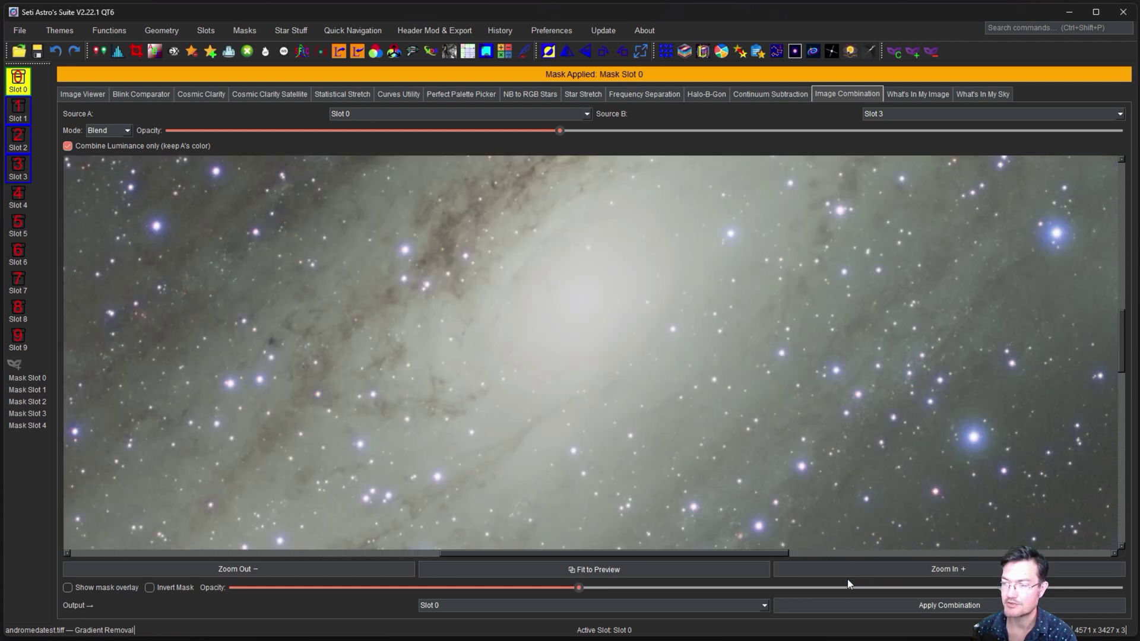
left_click(681, 605)
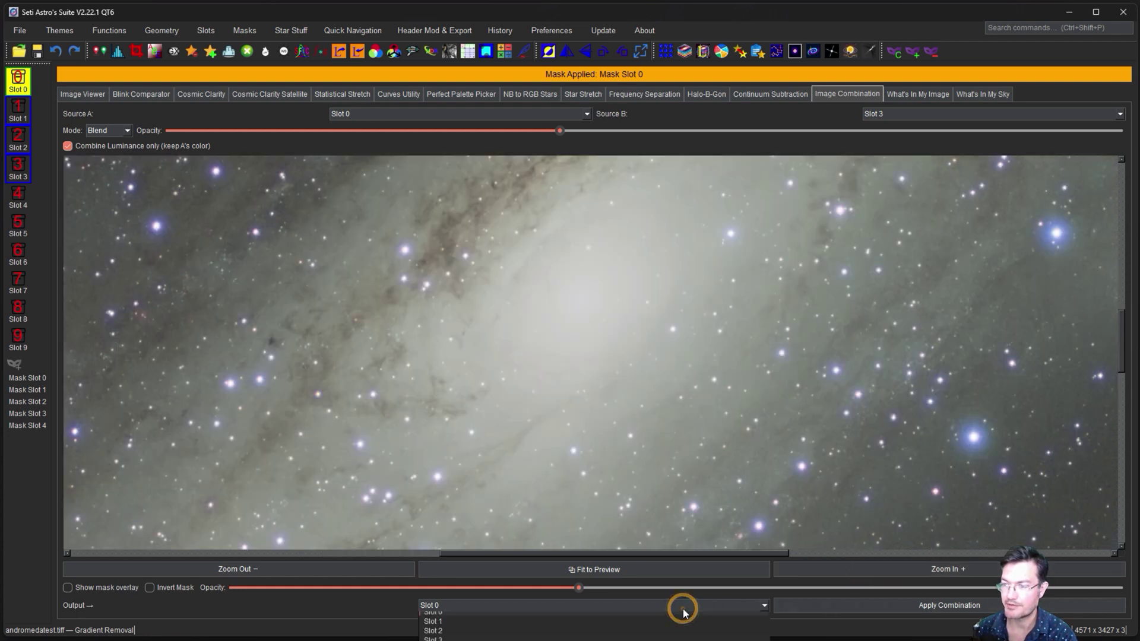
left_click(440, 640)
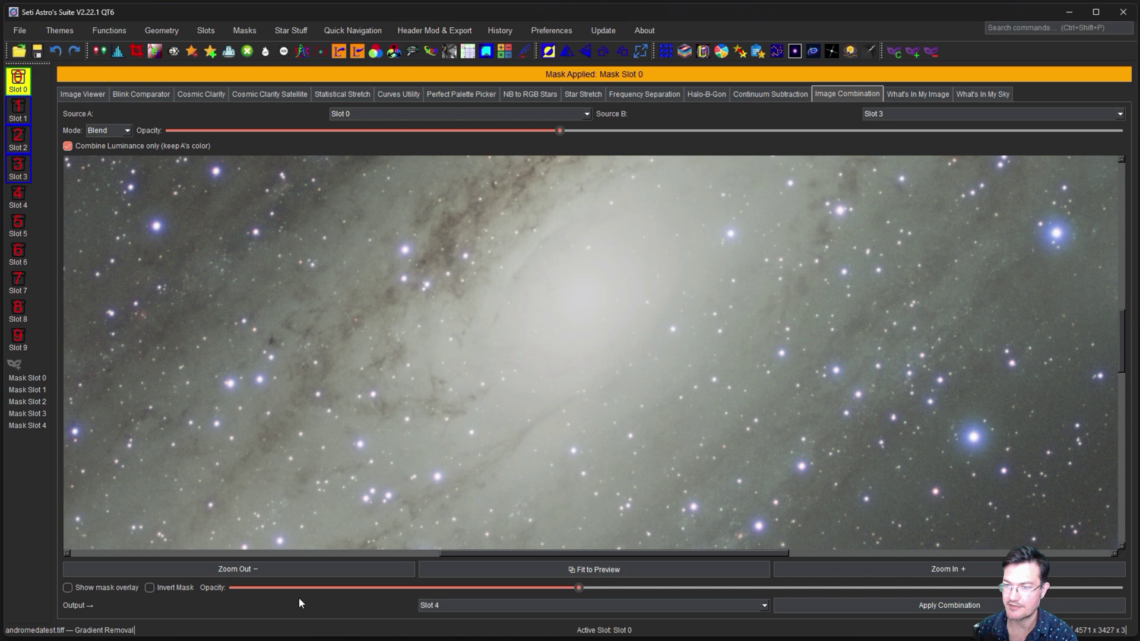
left_click(874, 611)
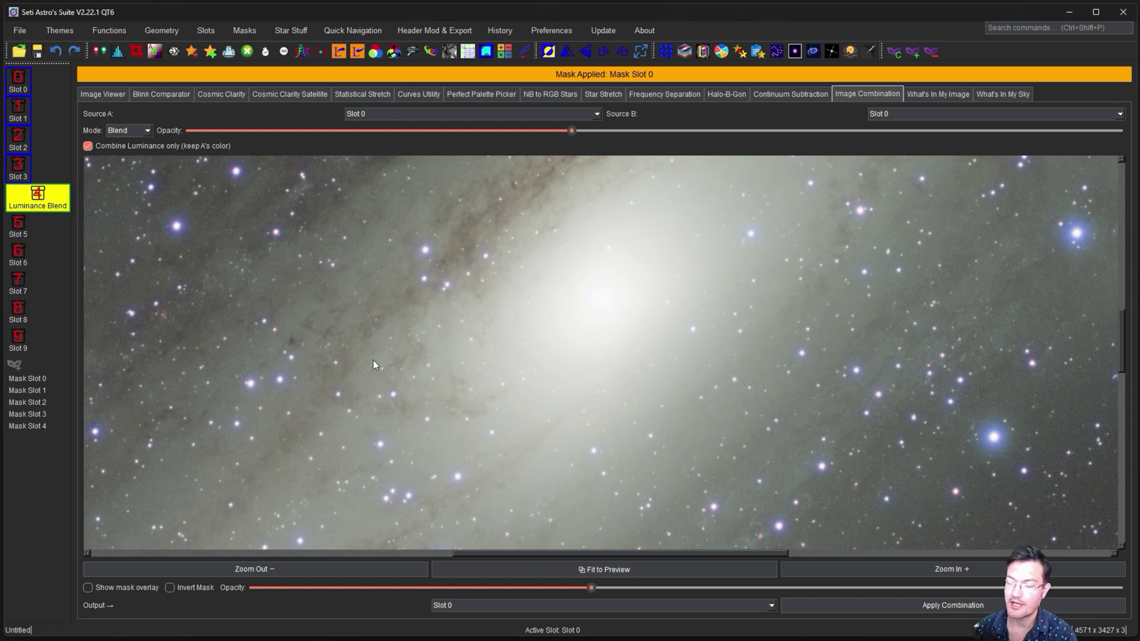
Step: Overlay the mask on the combination preview and examine how it covers the galaxy and surrounding sky
left_click(87, 588)
scroll(425, 505, "down", 3)
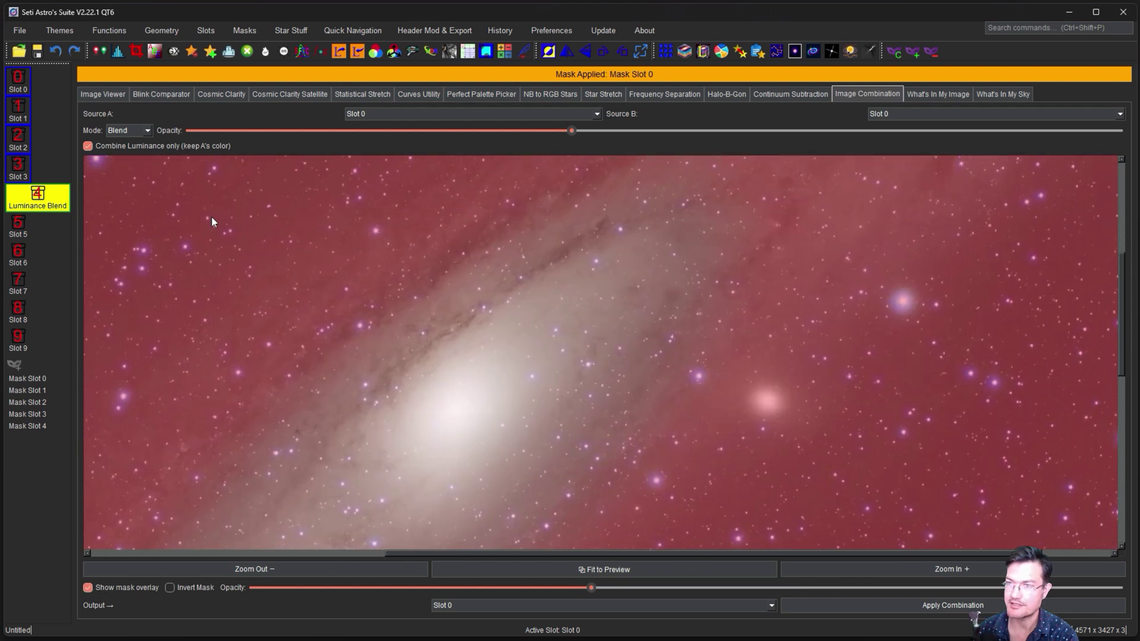
left_click_drag(525, 354, 574, 255)
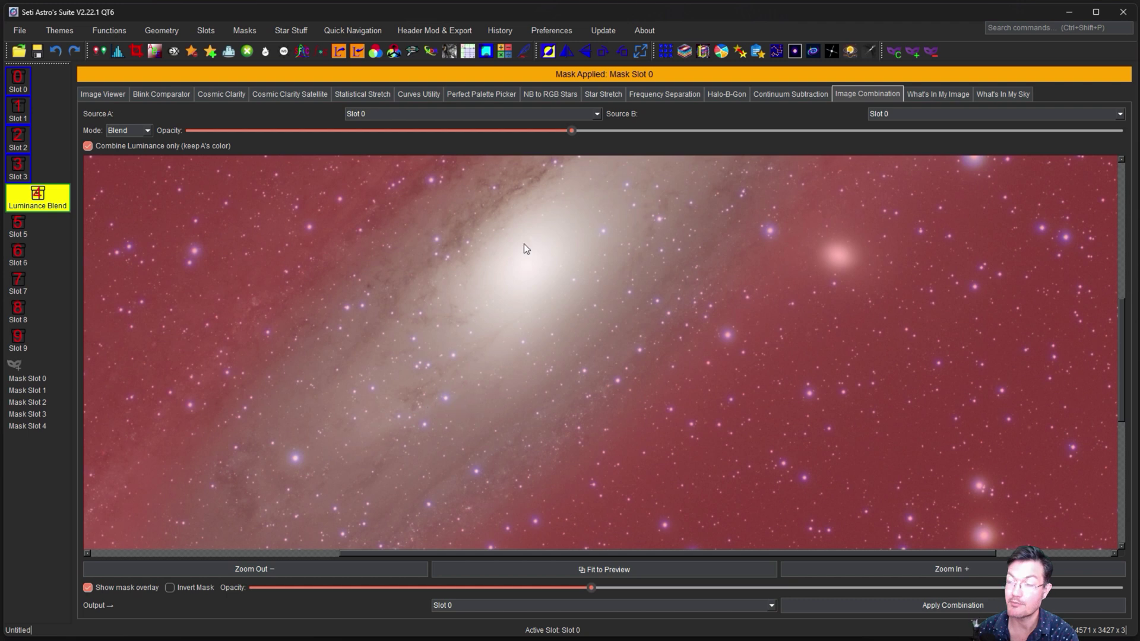
left_click_drag(562, 324, 571, 385)
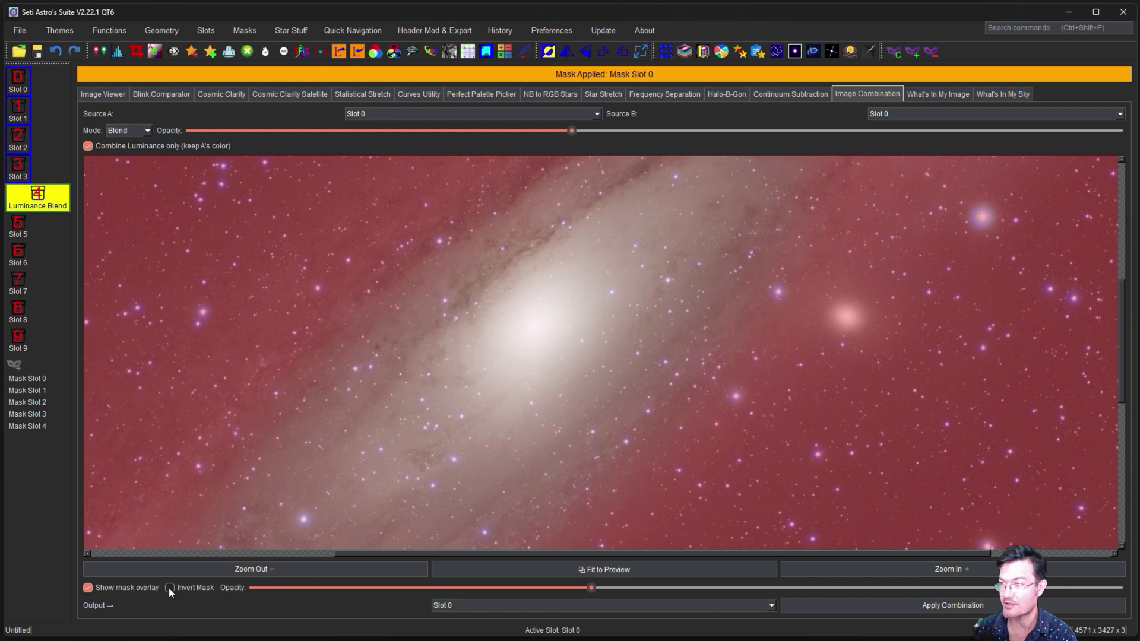
left_click(28, 402)
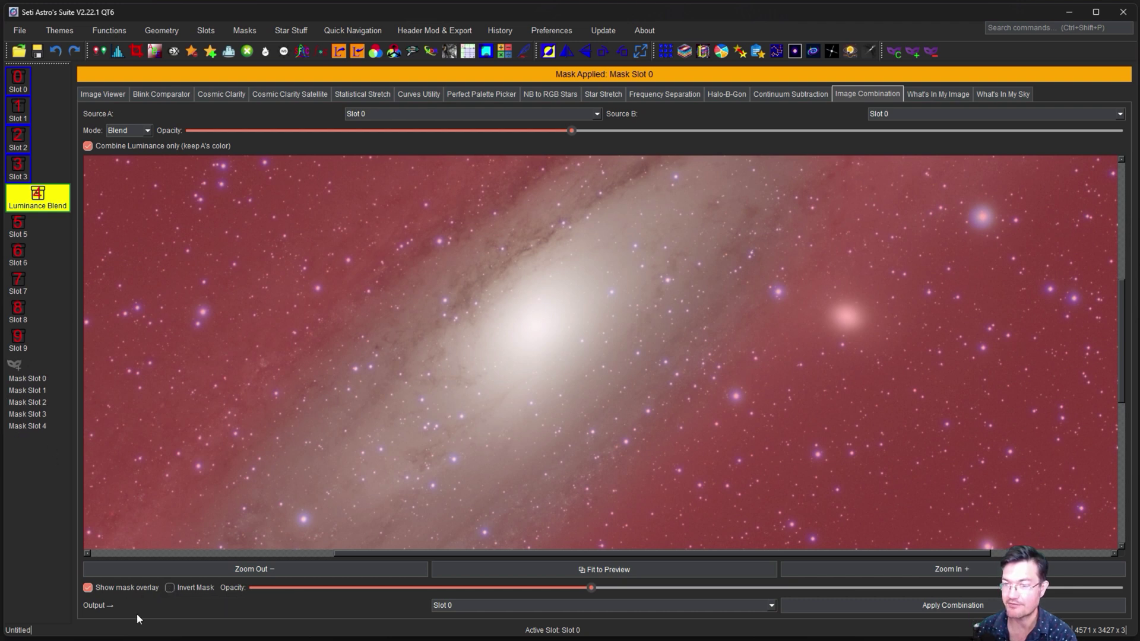
left_click(116, 586)
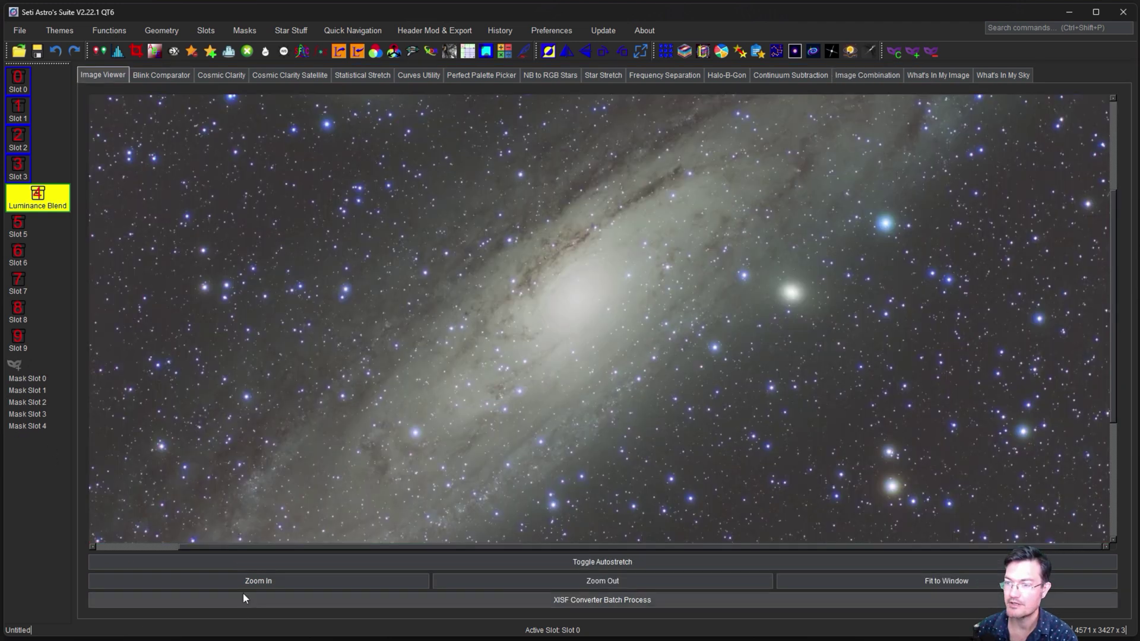
Step: In the Image Viewer, compare the core and dust lanes of the original in Slot 0 with the luminance blend in Slot 4
left_click(244, 579)
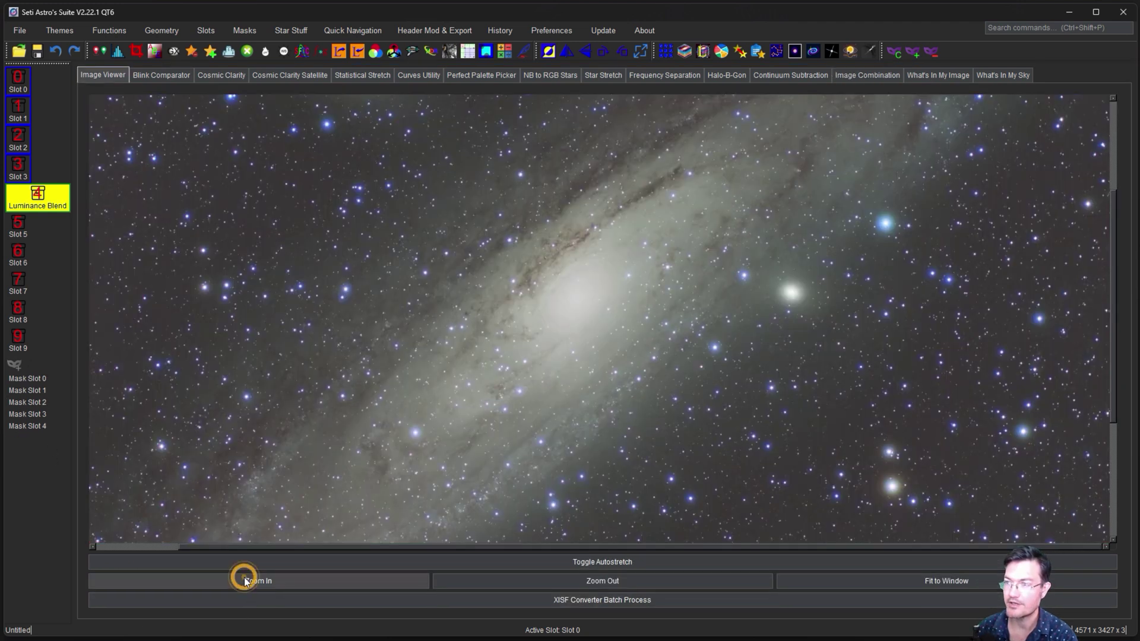
left_click(244, 581)
left_click(244, 580)
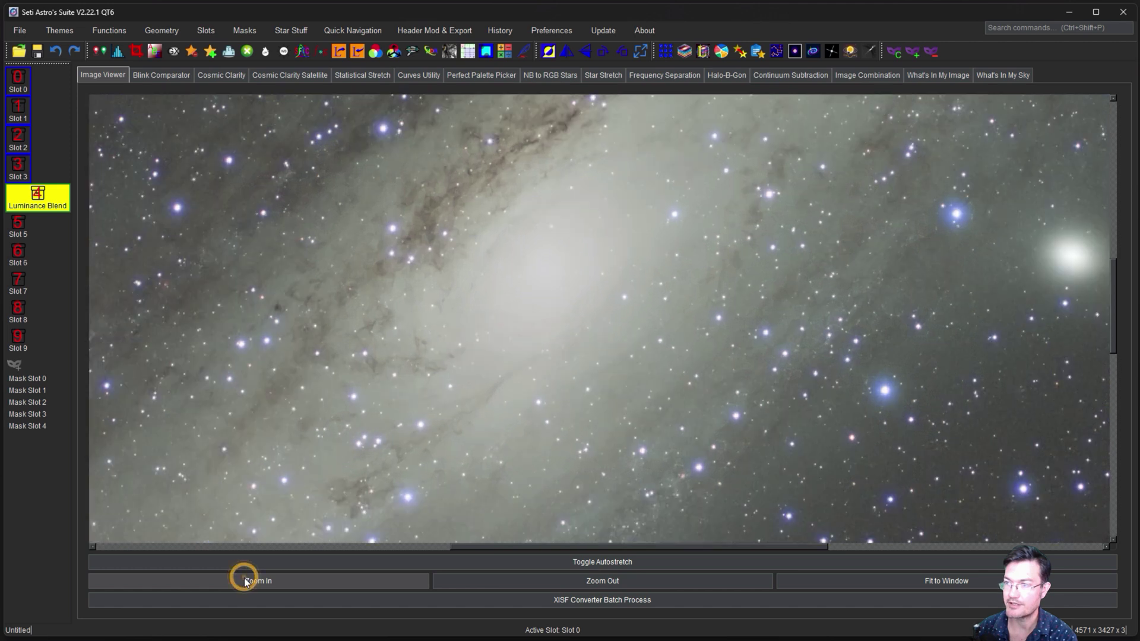
mouse_move(570, 436)
left_mouse_down()
mouse_move(579, 430)
mouse_move(586, 447)
left_mouse_up()
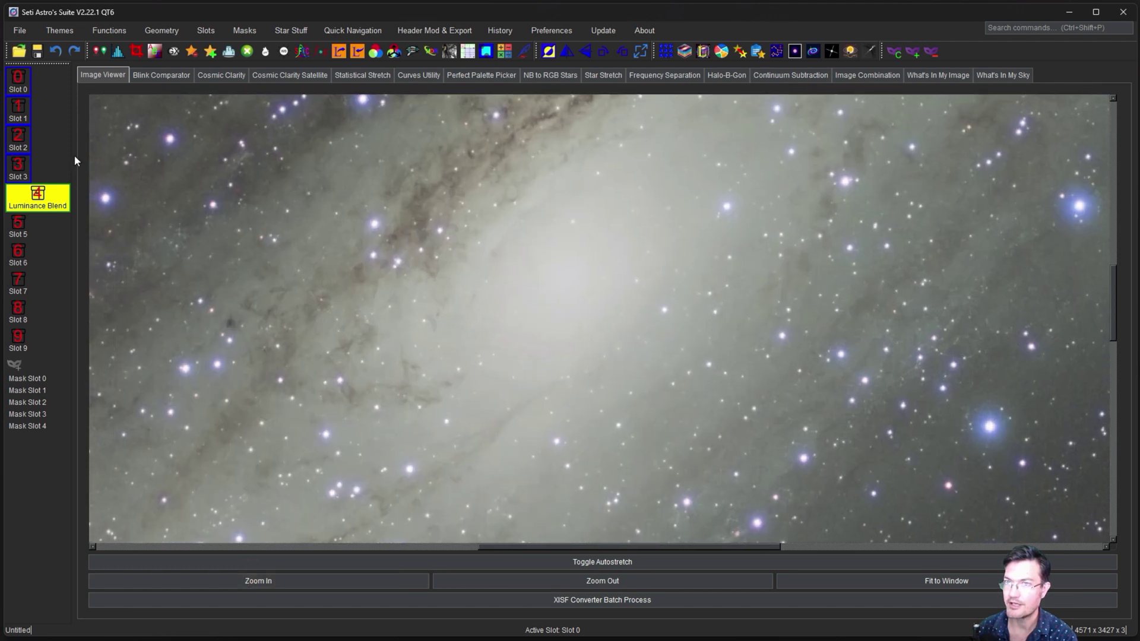
left_click(17, 82)
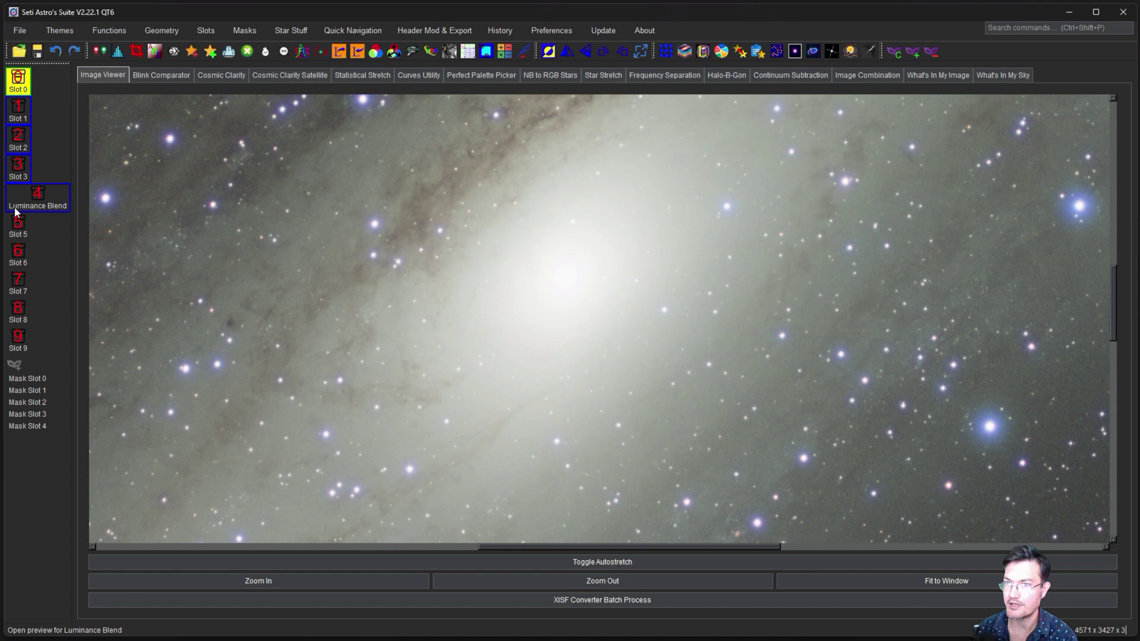
left_click(33, 204)
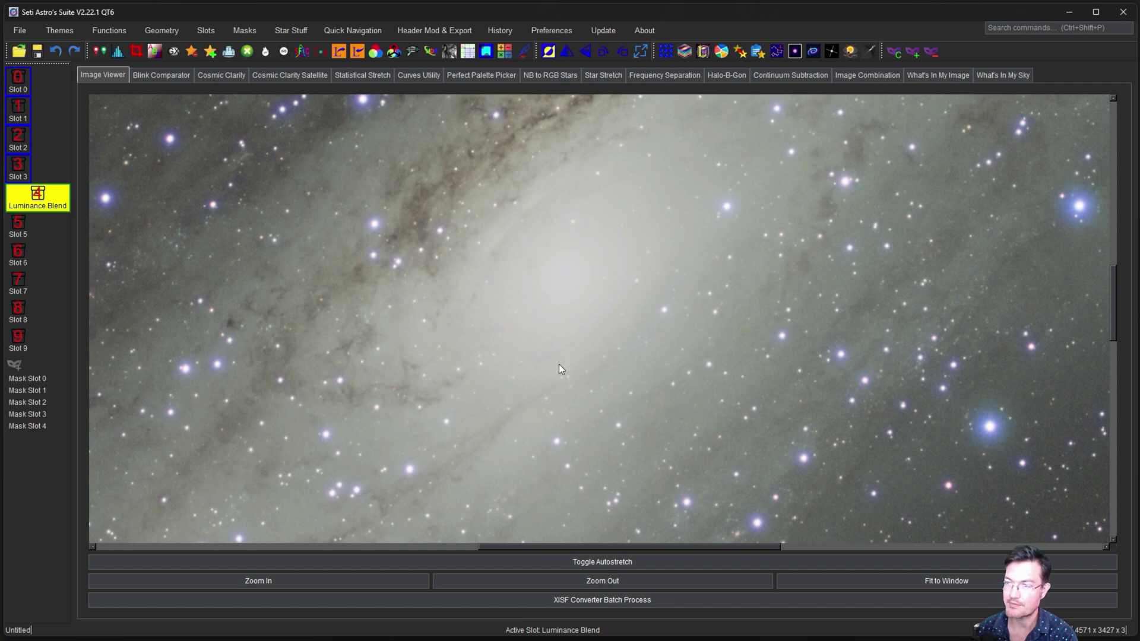
left_click(18, 89)
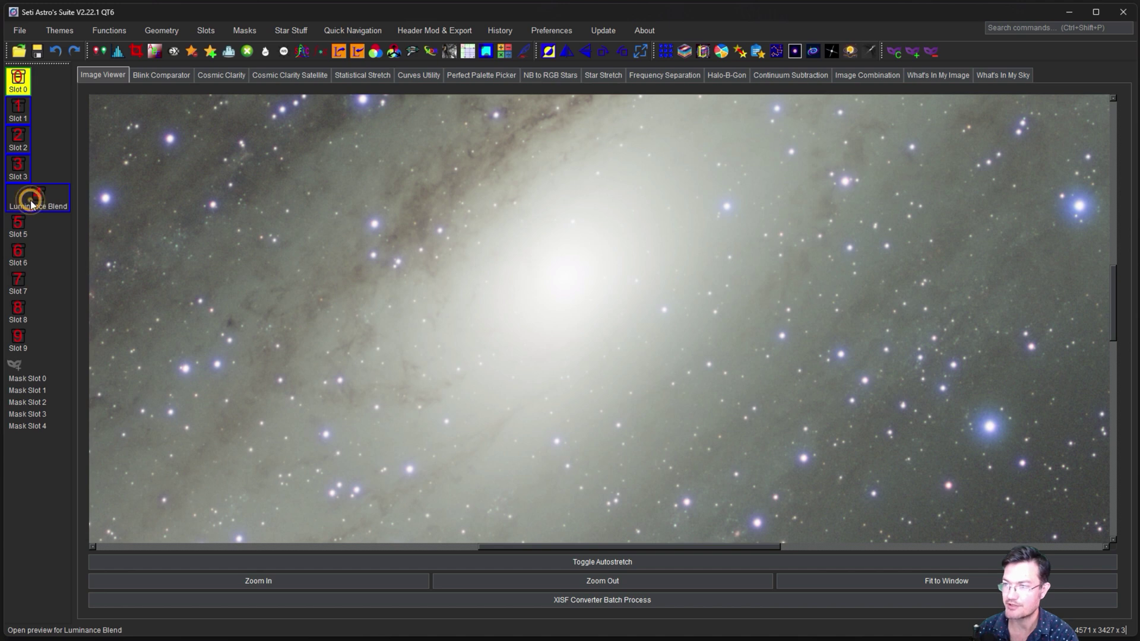
left_click(30, 201)
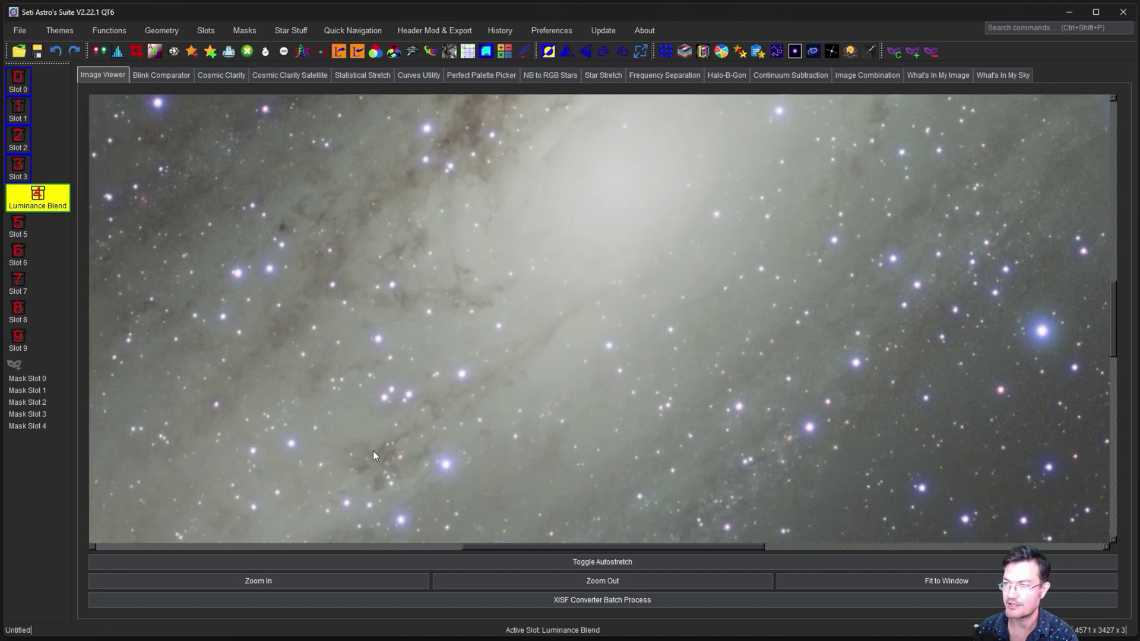
left_click_drag(640, 291, 536, 413)
left_click_drag(611, 342, 699, 299)
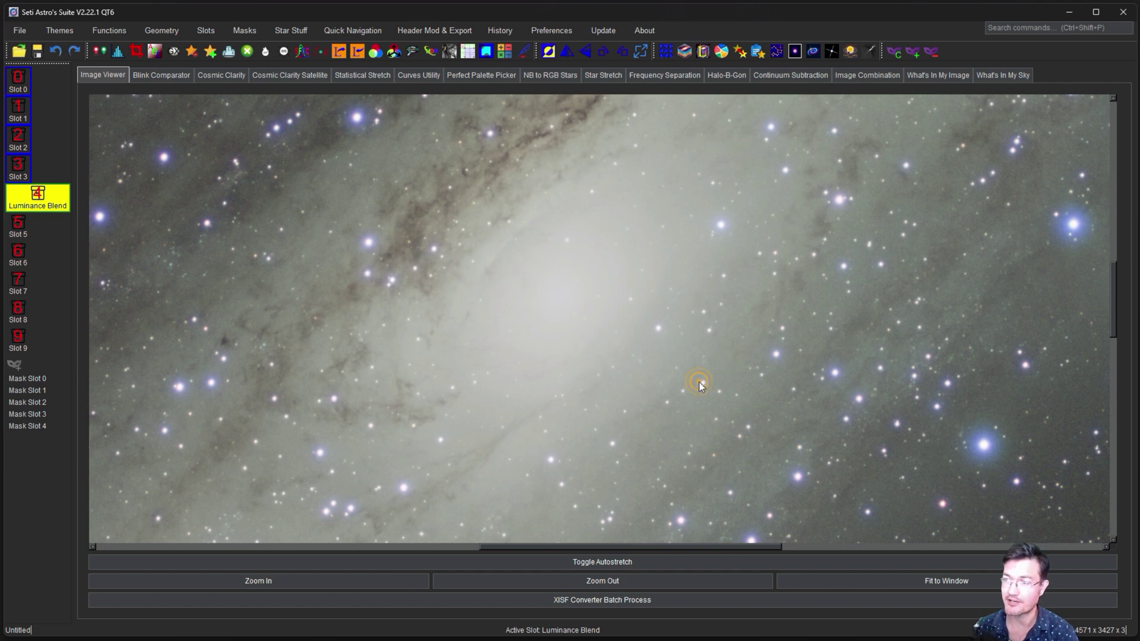
left_click_drag(700, 382, 778, 280)
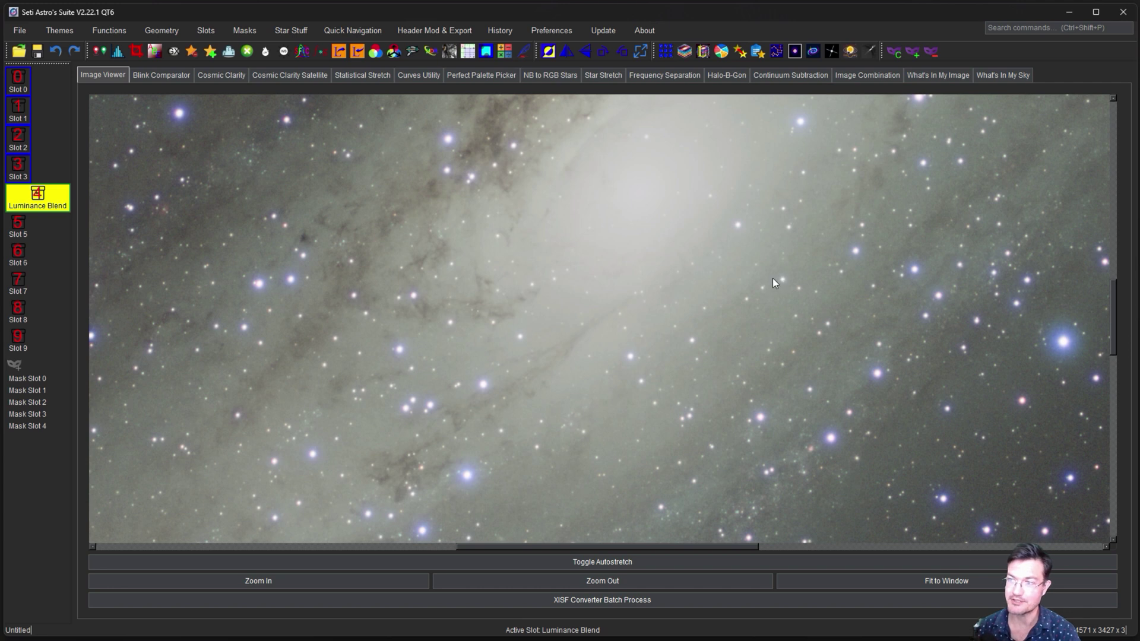
left_click_drag(773, 278, 654, 358)
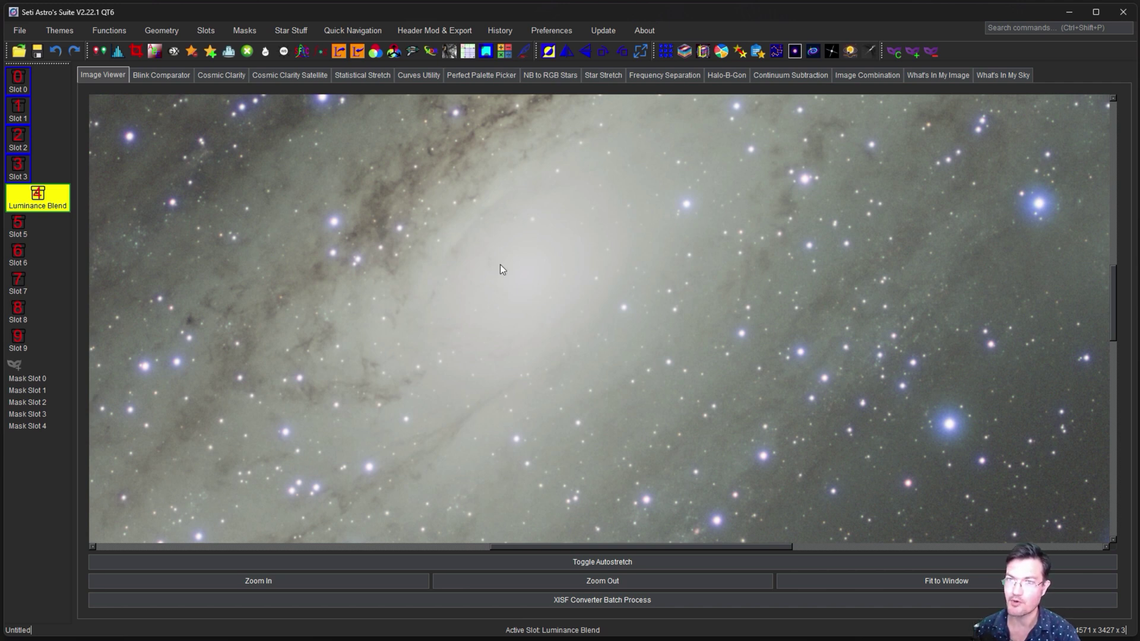
Step: Compare the dust lanes and inner structure of the residual in Slot 3 with the luminance blend in Slot 4
left_click(18, 170)
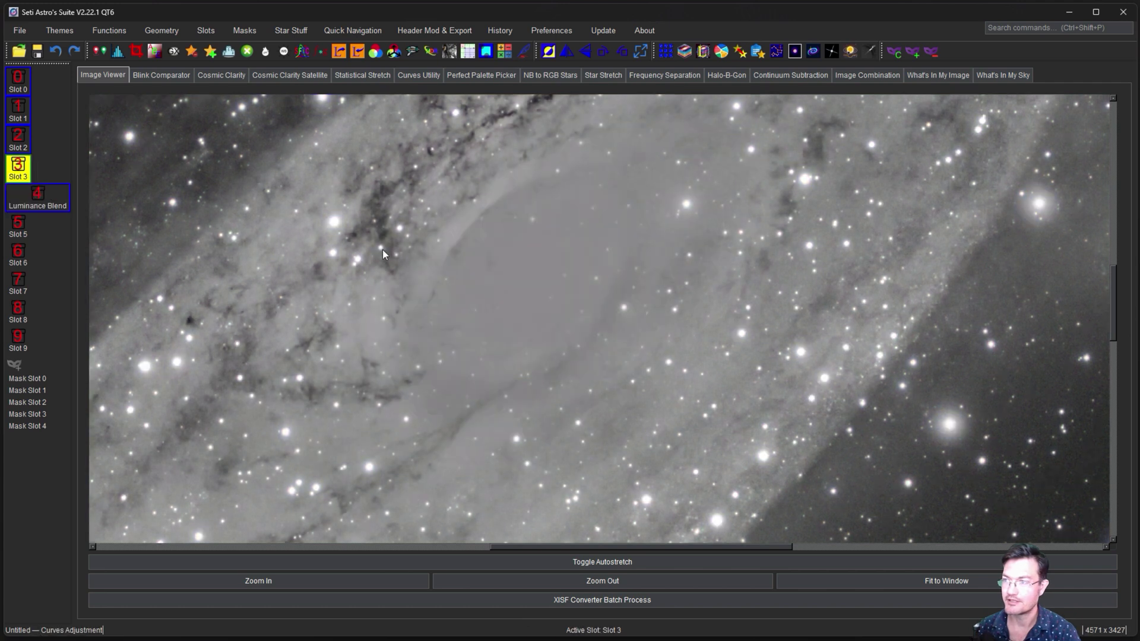
left_click_drag(489, 304, 503, 402)
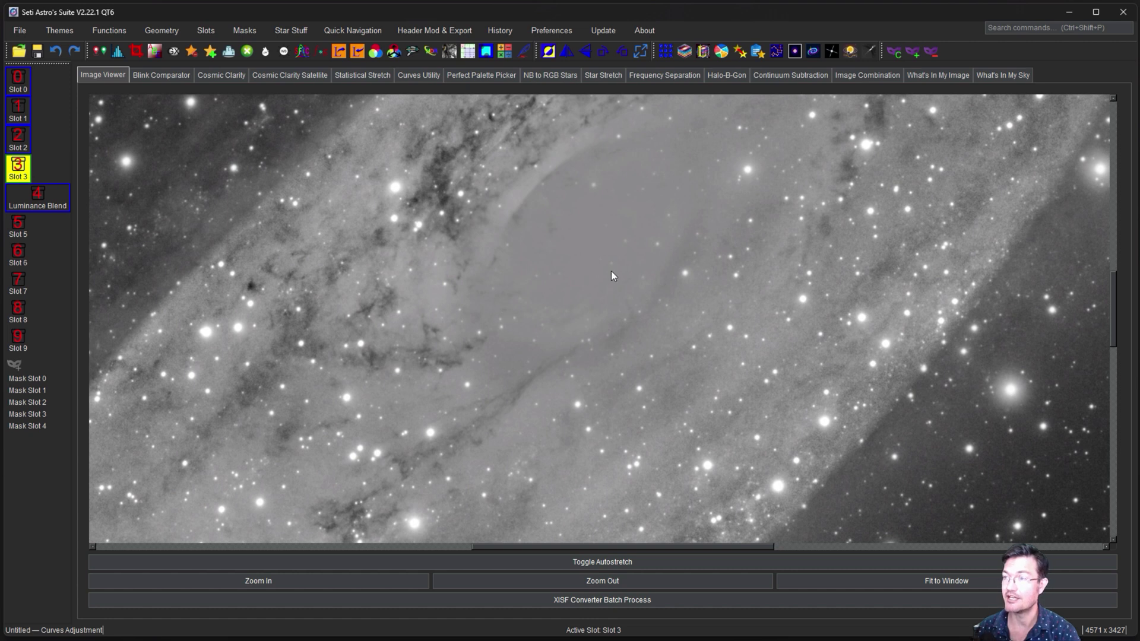
left_click_drag(448, 384, 514, 396)
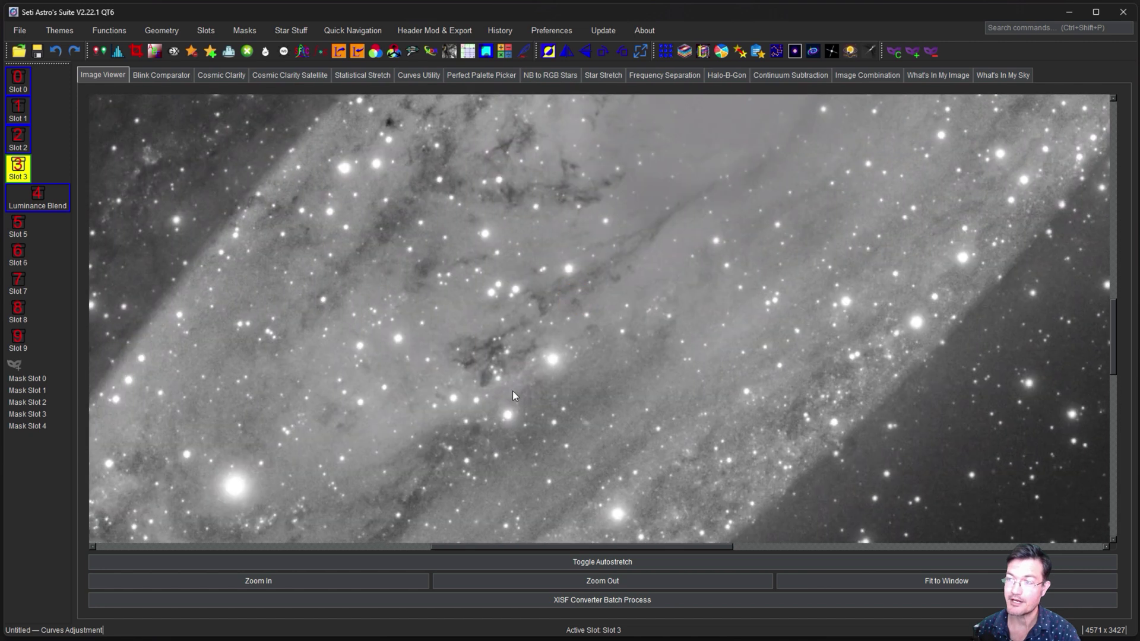
left_click(40, 198)
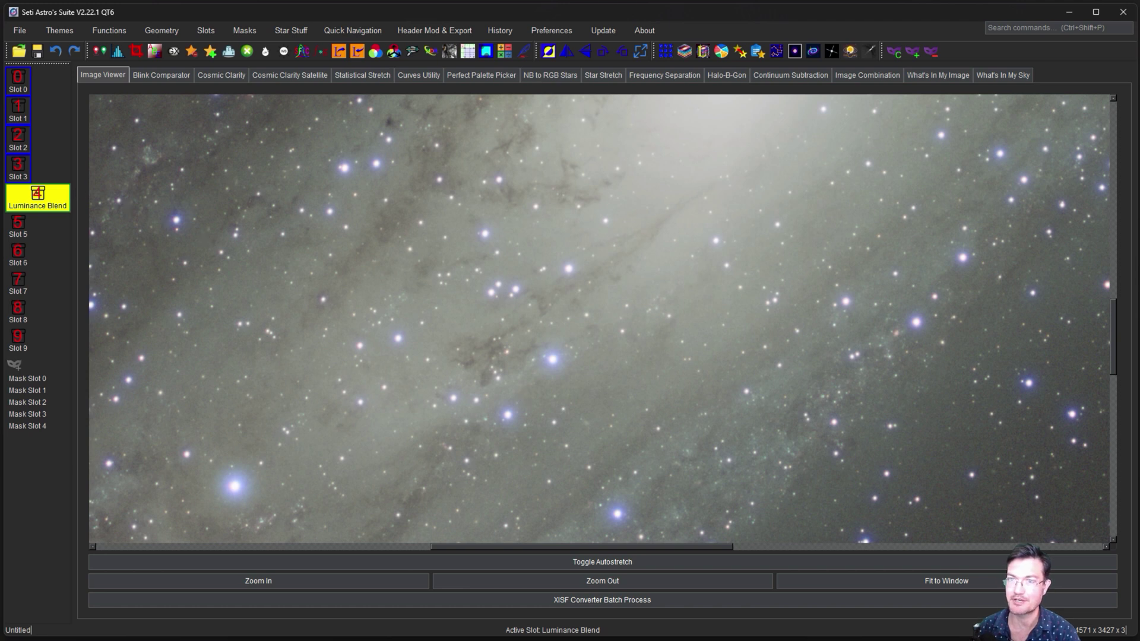
left_click(18, 170)
left_click_drag(636, 265, 614, 290)
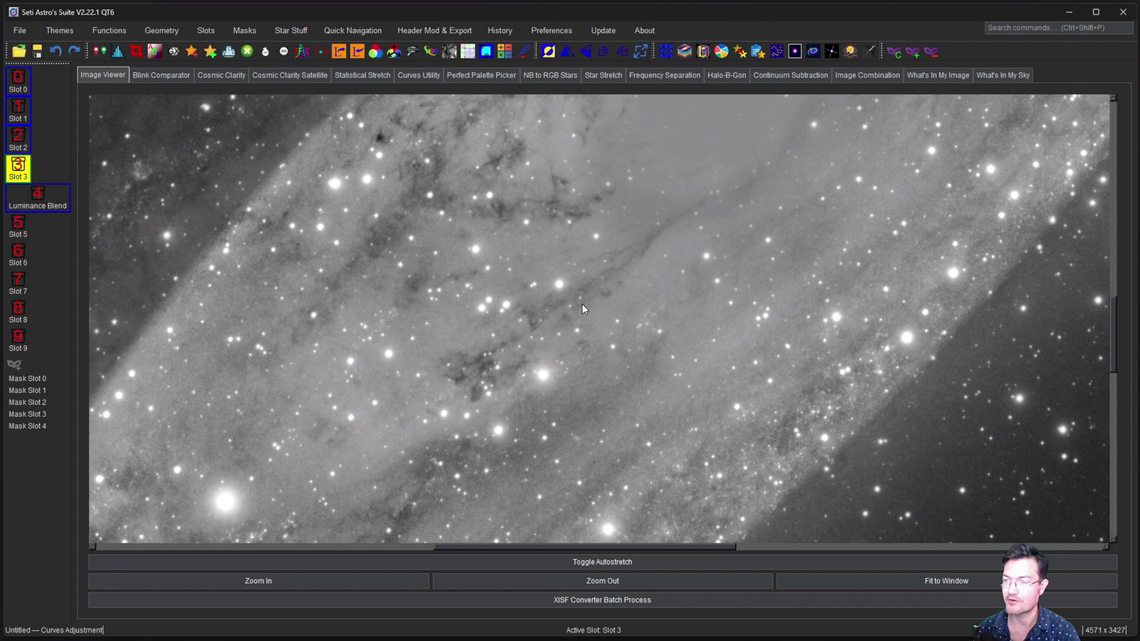